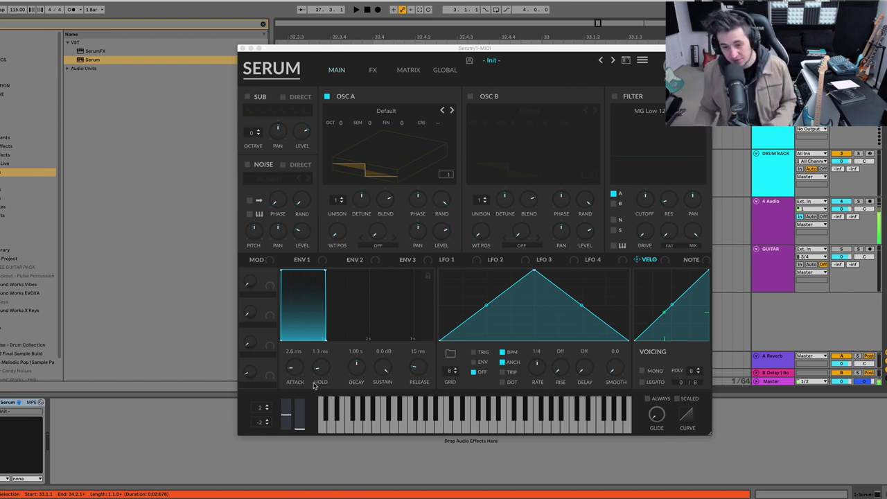
# Step: Nudge the envelope's hold time longer, then shorten it slightly
pyautogui.moveTo(323, 374); pyautogui.dragTo(320, 367)
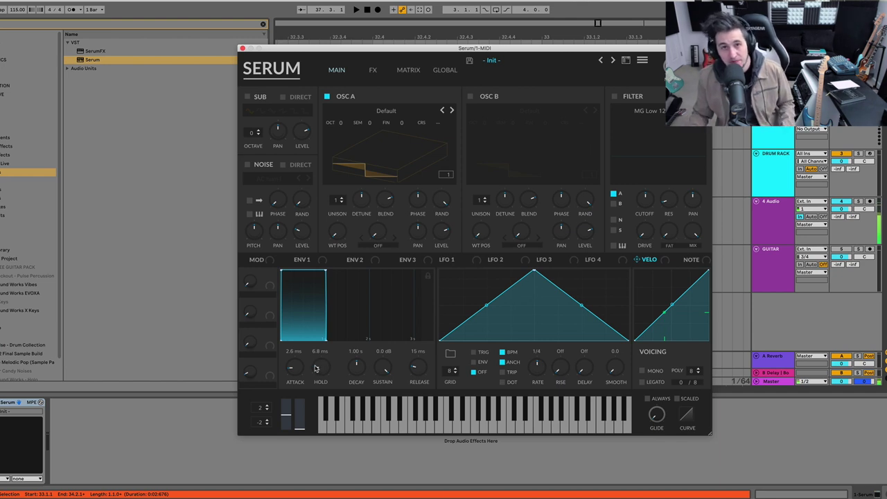
pyautogui.moveTo(315, 369); pyautogui.dragTo(324, 378)
# Step: Reset Serum to the Init preset from the preset menu
pyautogui.click(643, 60)
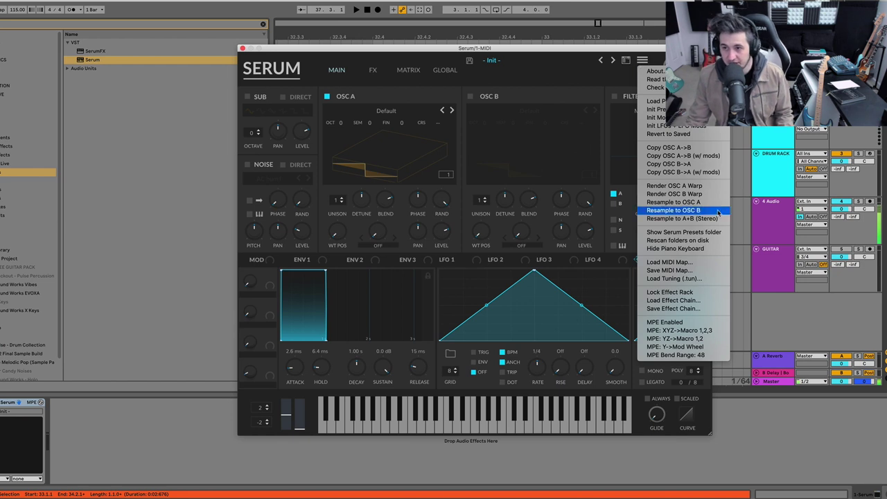
pyautogui.click(657, 109)
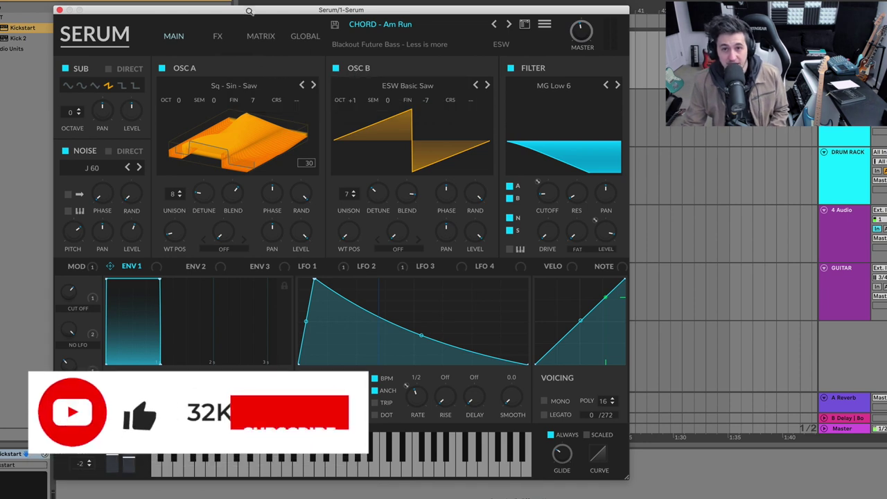
# Step: Lower the Cut Off macro and drag the ENV 1 attack out to a slow swell of about 252 ms
pyautogui.moveTo(252, 16); pyautogui.dragTo(234, 12)
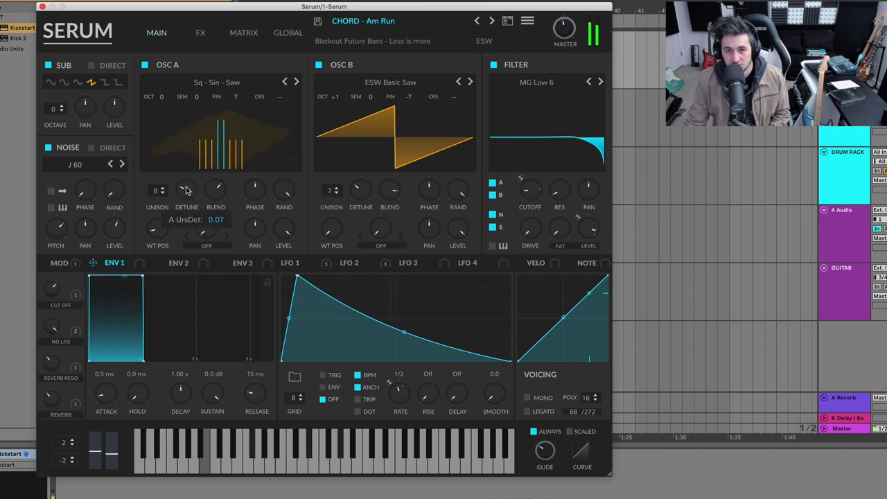
pyautogui.moveTo(357, 197)
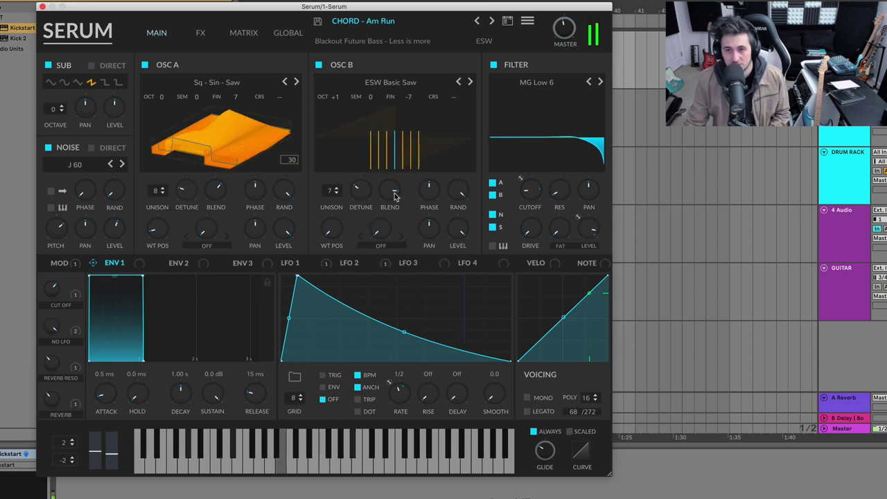
pyautogui.moveTo(51, 289)
pyautogui.mouseDown()
pyautogui.moveTo(57, 367)
pyautogui.moveTo(58, 317)
pyautogui.moveTo(48, 290)
pyautogui.mouseUp()
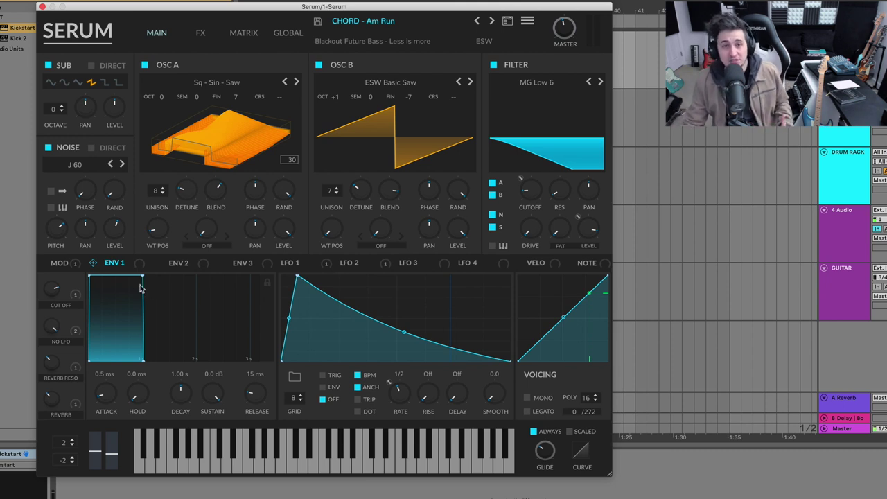
pyautogui.moveTo(90, 276); pyautogui.dragTo(136, 279)
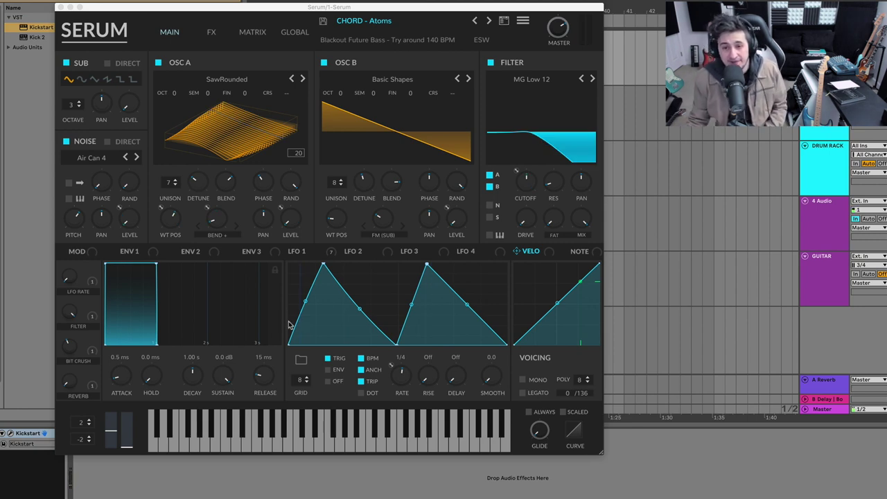
# Step: Compare LFO 1 with ENV 1, then set ENV 1 attack to 0.6 ms and release to 852 ms
pyautogui.click(296, 252)
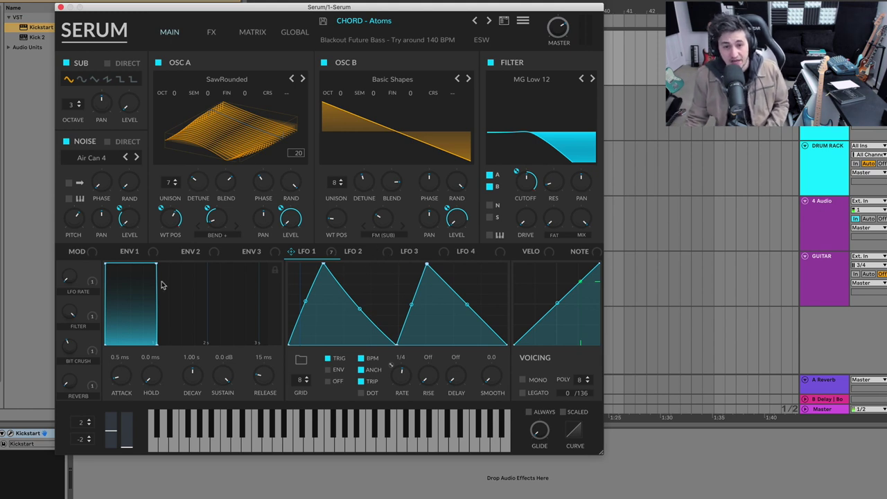
pyautogui.click(143, 257)
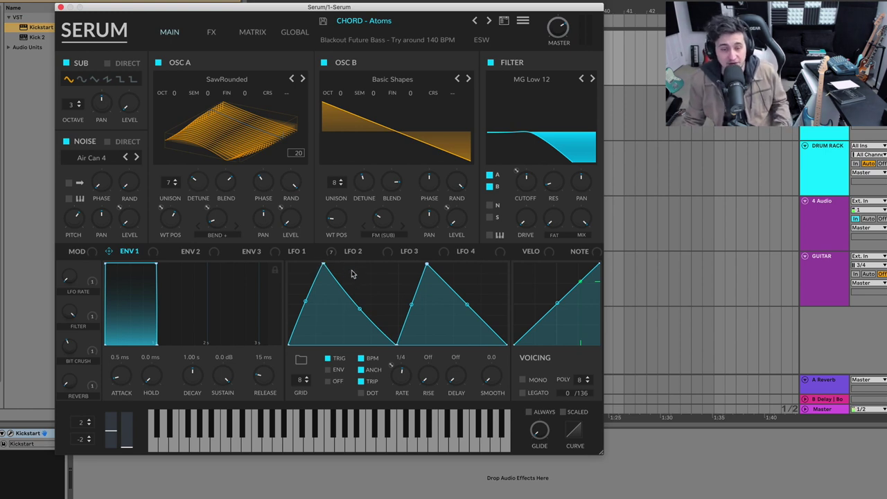
pyautogui.moveTo(127, 383)
pyautogui.mouseDown()
pyautogui.moveTo(129, 357)
pyautogui.moveTo(117, 395)
pyautogui.moveTo(121, 383)
pyautogui.mouseUp()
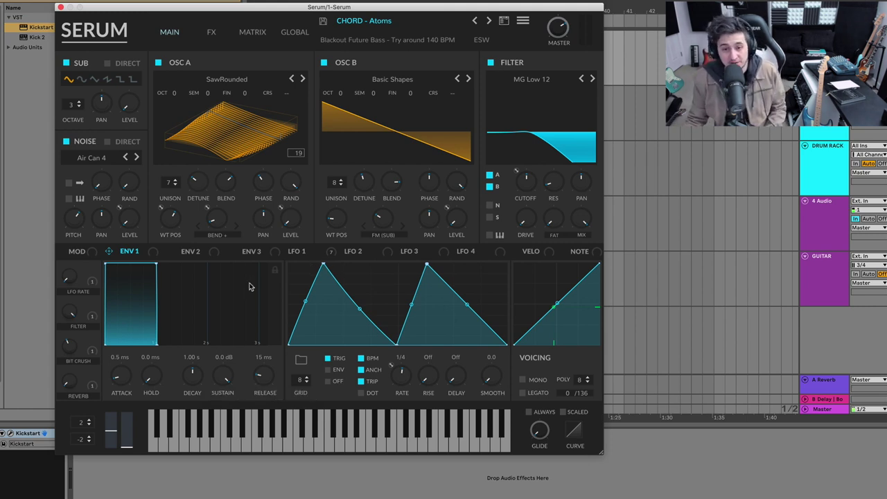
pyautogui.moveTo(269, 374); pyautogui.dragTo(271, 346)
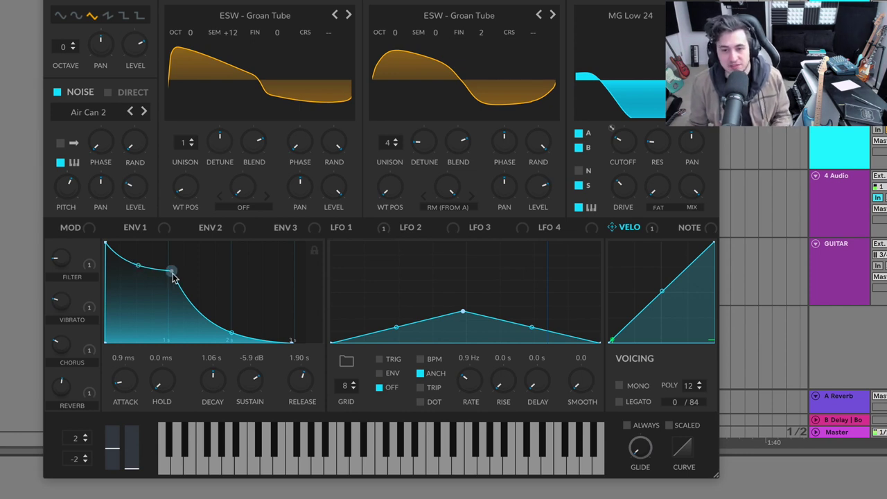
# Step: Bend the ENV 1 decay curve up and back down, and shorten the decay to 957 ms
pyautogui.moveTo(136, 267)
pyautogui.mouseDown()
pyautogui.moveTo(138, 227)
pyautogui.moveTo(136, 259)
pyautogui.mouseUp()
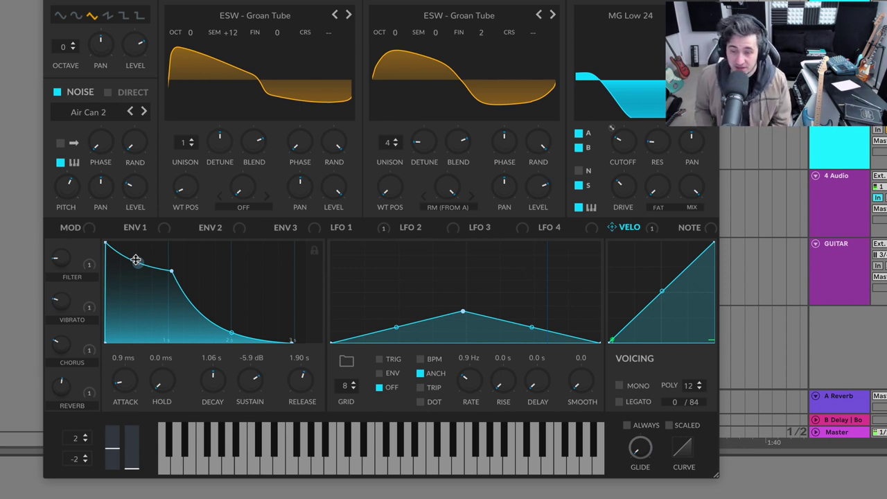
pyautogui.moveTo(136, 259); pyautogui.dragTo(139, 264)
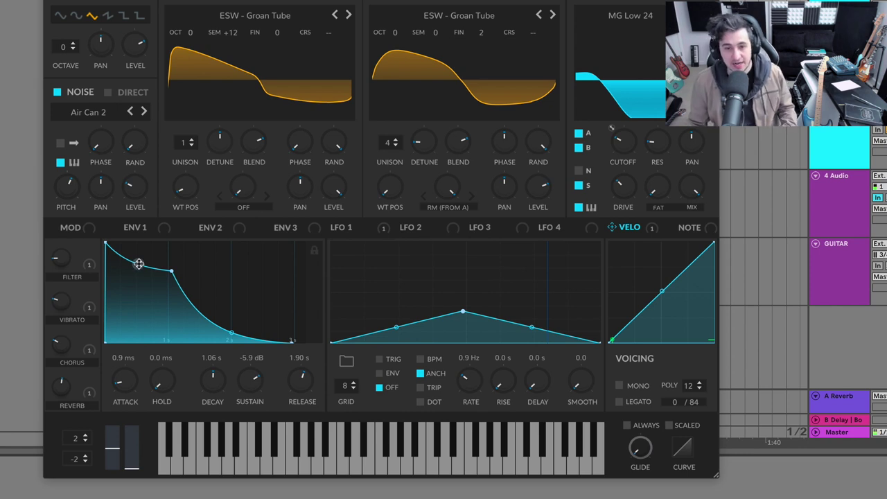
pyautogui.moveTo(172, 271); pyautogui.dragTo(160, 276)
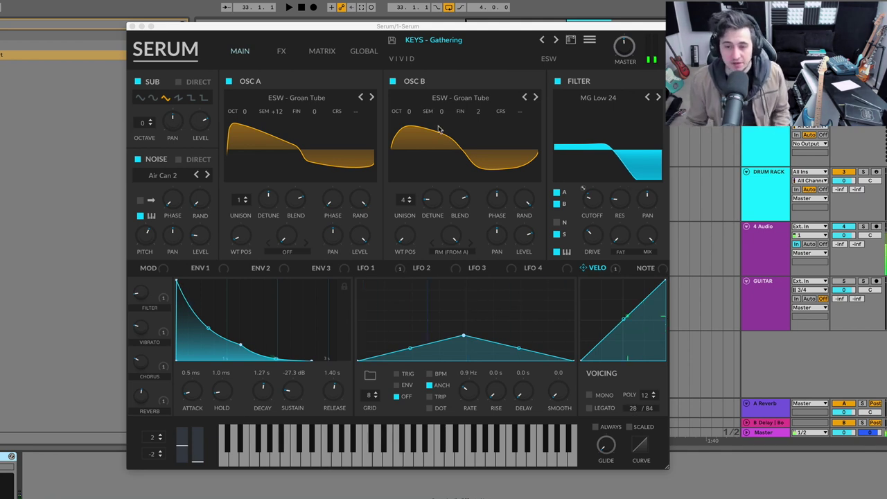
# Step: Push ENV 1 sustain up to -5.8 dB, then bring it down in stages to about -21.5 dB
pyautogui.moveTo(296, 380); pyautogui.dragTo(291, 319)
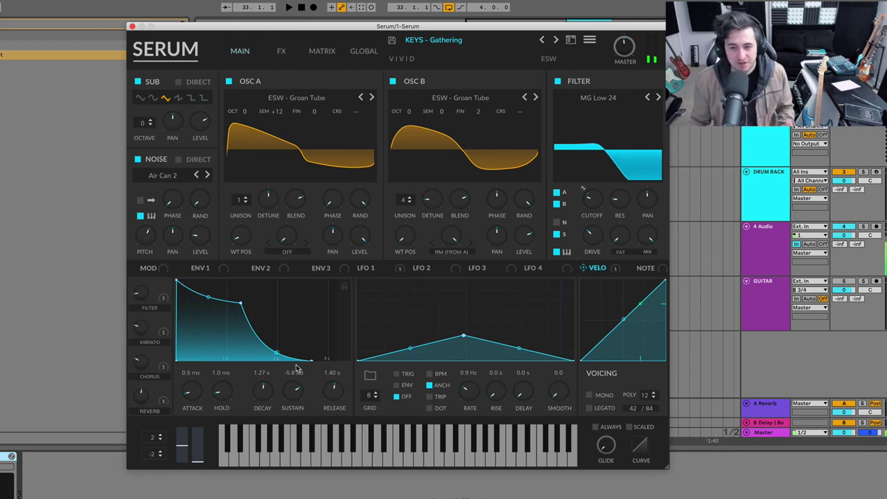
pyautogui.moveTo(294, 393); pyautogui.dragTo(291, 426)
pyautogui.moveTo(291, 388); pyautogui.dragTo(290, 396)
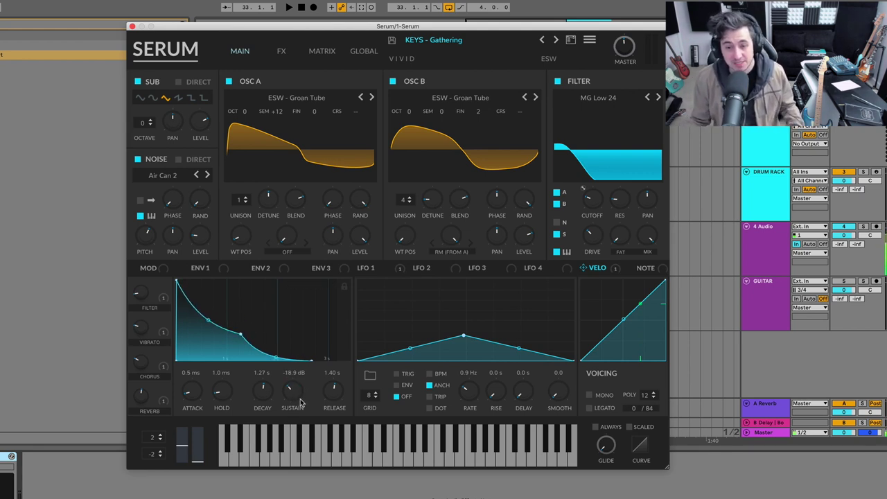
pyautogui.moveTo(281, 399); pyautogui.dragTo(292, 405)
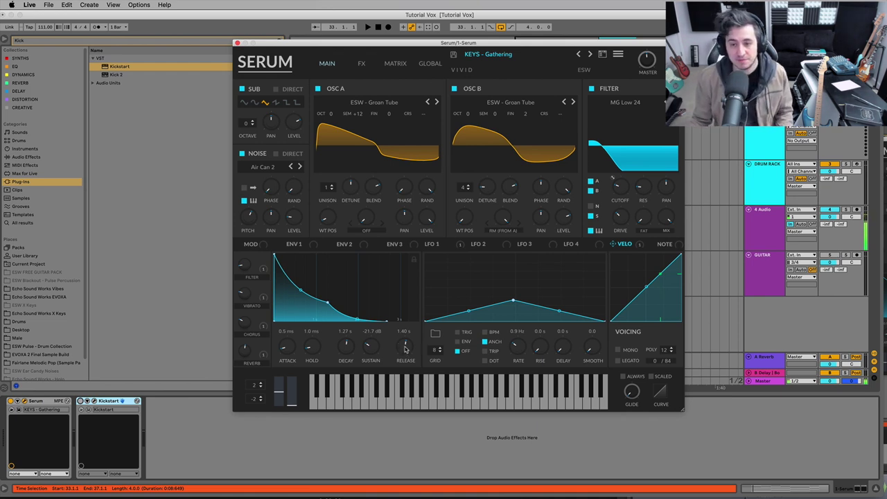
# Step: Try ENV 1 release values between 928 ms and 1.83 s, settling on 877 ms
pyautogui.moveTo(407, 349); pyautogui.dragTo(407, 352)
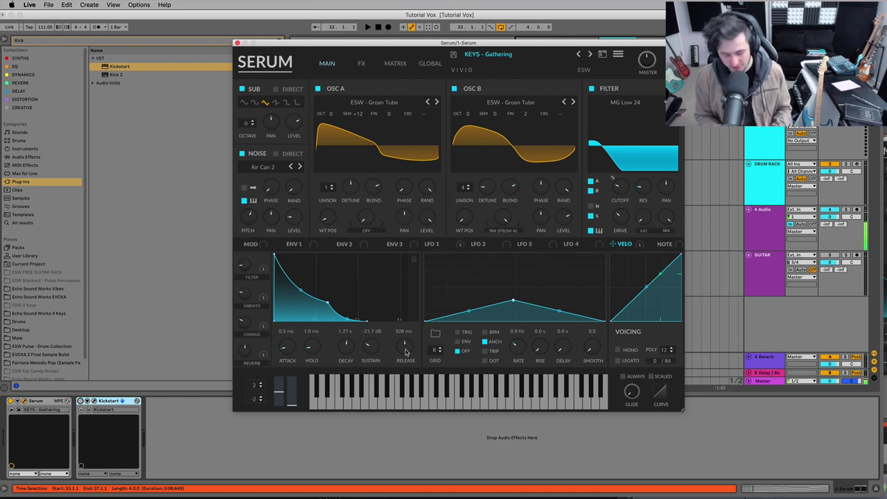
pyautogui.moveTo(407, 352); pyautogui.dragTo(407, 346)
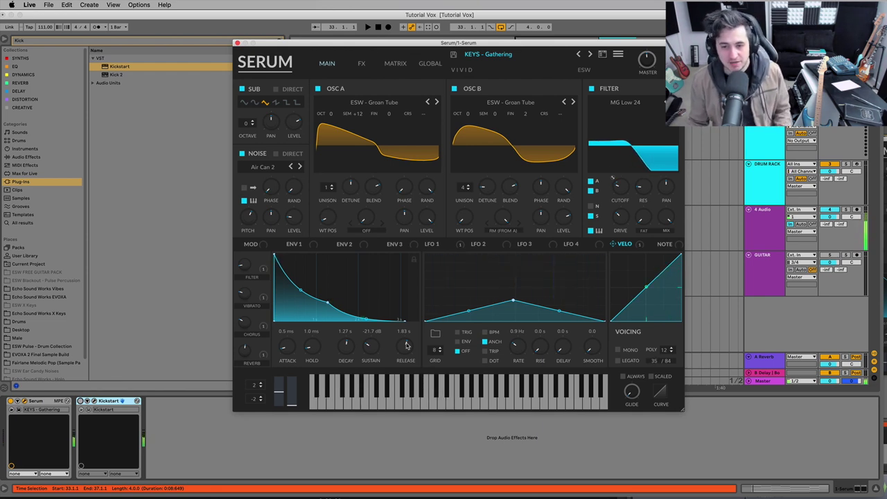
pyautogui.moveTo(407, 345); pyautogui.dragTo(407, 346)
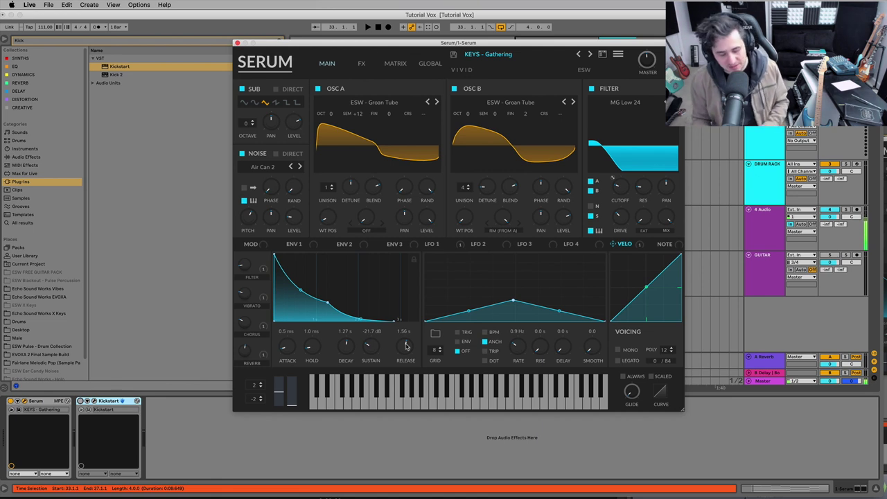
pyautogui.moveTo(407, 346); pyautogui.dragTo(406, 351)
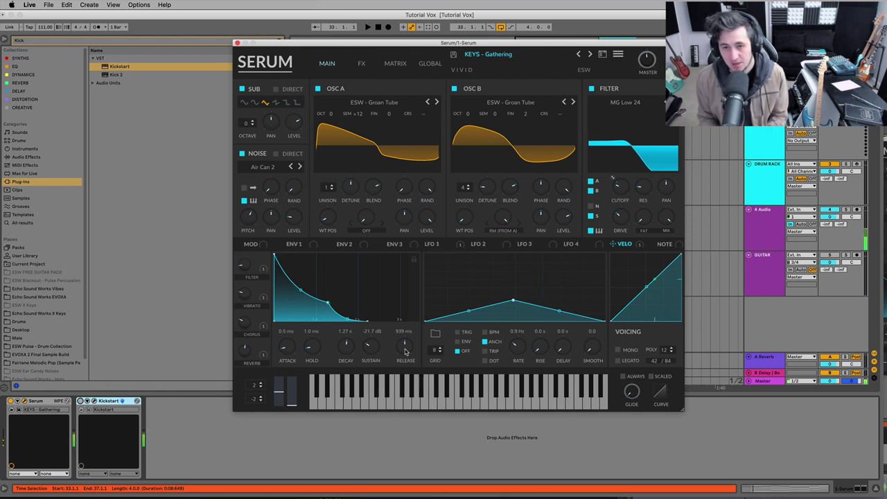
pyautogui.moveTo(397, 353); pyautogui.dragTo(401, 351)
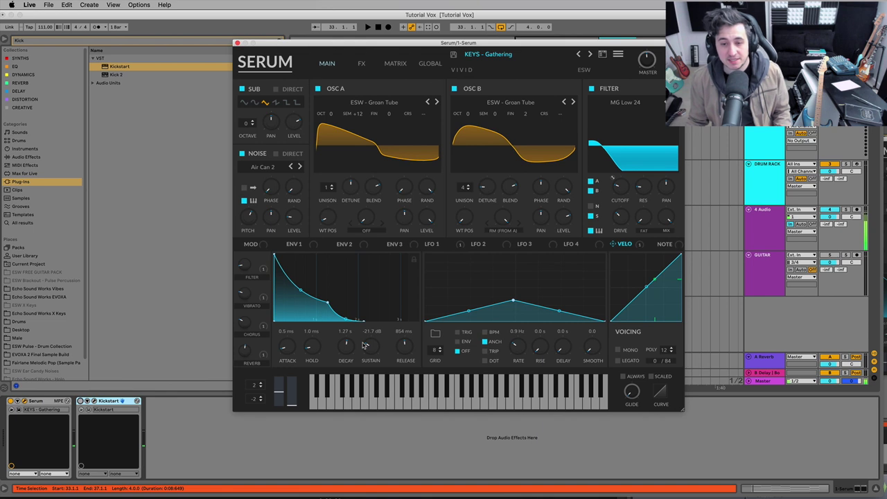
# Step: Drop ENV 1 sustain to -15.1 dB and set the decay to 650 ms
pyautogui.moveTo(357, 345); pyautogui.dragTo(362, 296)
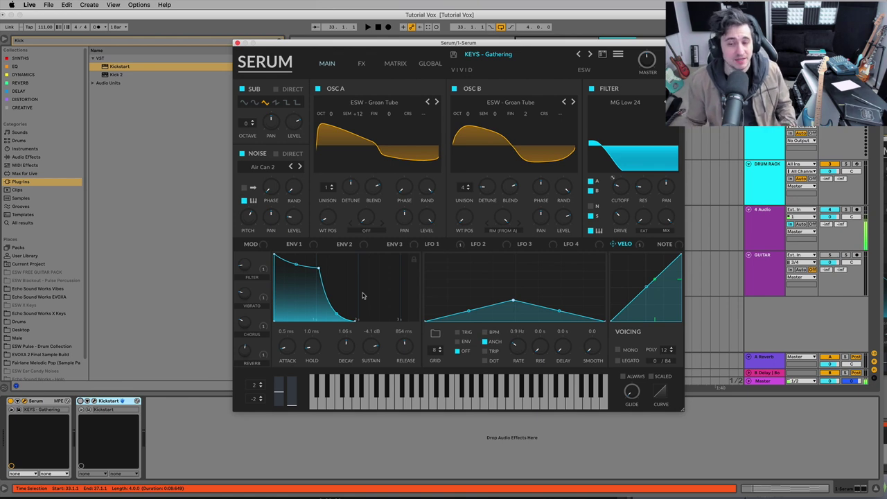
pyautogui.moveTo(379, 340); pyautogui.dragTo(350, 357)
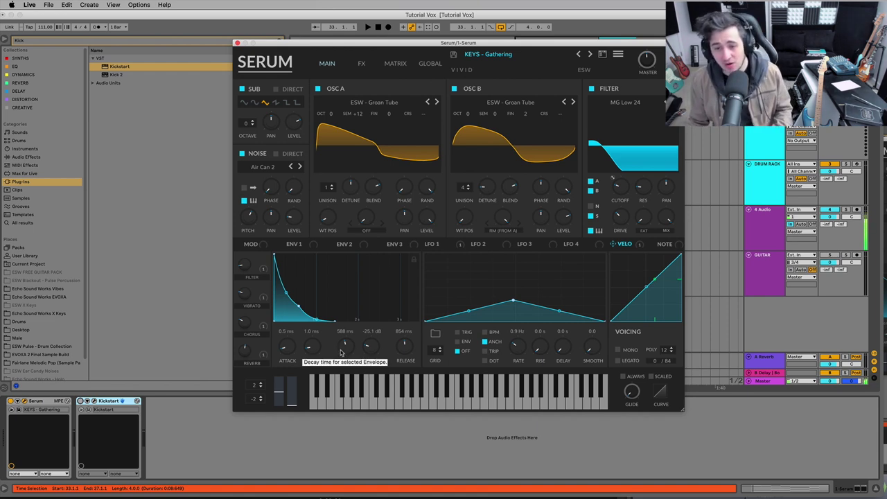
pyautogui.moveTo(342, 353); pyautogui.dragTo(350, 344)
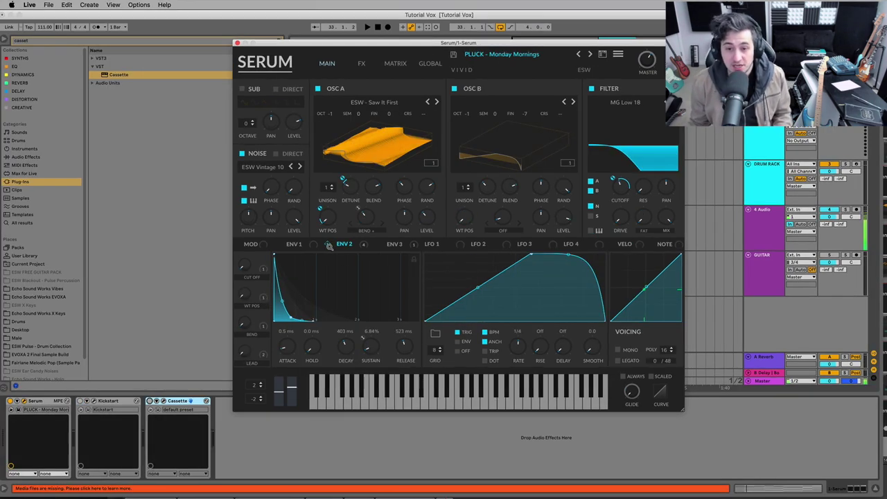
# Step: Pick PLUCK - Monday Mornings in the preset browser to replace BELL - Kalimba LoFi 01
pyautogui.moveTo(327, 244)
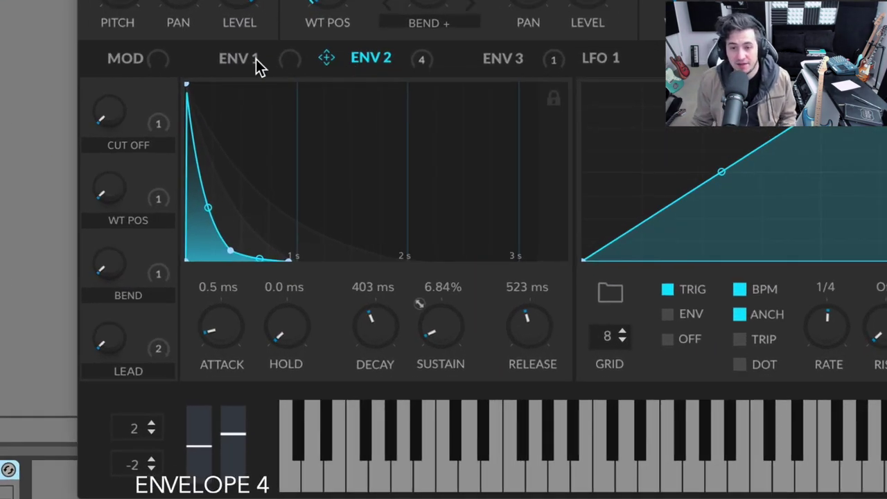
# Step: Compare ENV 1 with ENV 2's fast pluck, then raise ENV 1 sustain to about -3.8 dB
pyautogui.click(298, 244)
pyautogui.click(401, 62)
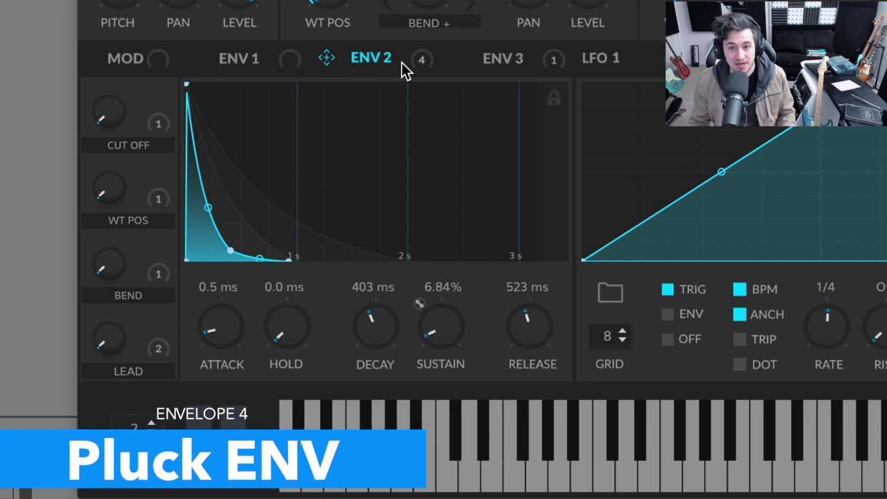
pyautogui.click(239, 63)
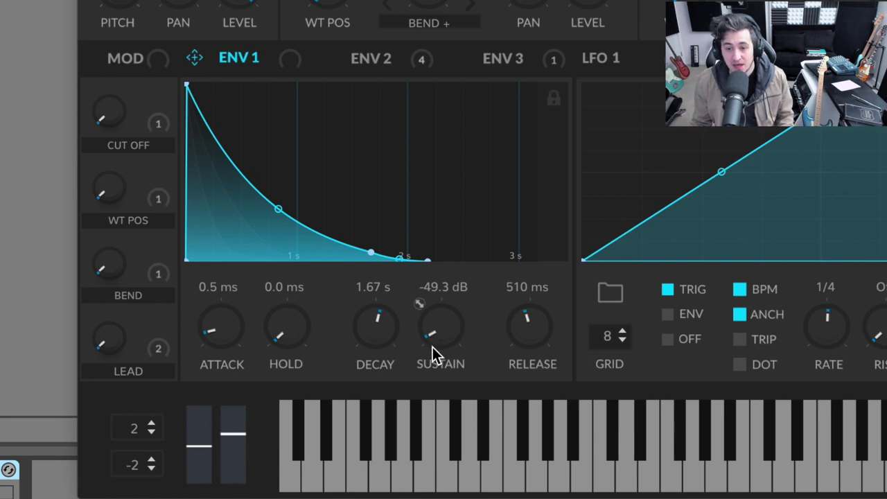
pyautogui.moveTo(440, 352); pyautogui.dragTo(410, 144)
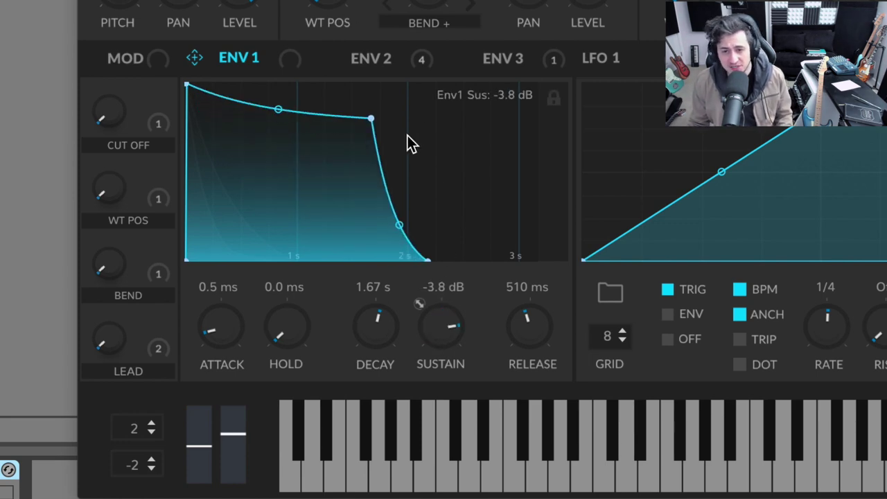
# Step: Set the pluck's ENV 1 sustain to -19.1 dB and its decay to 1.12 s
pyautogui.click(368, 62)
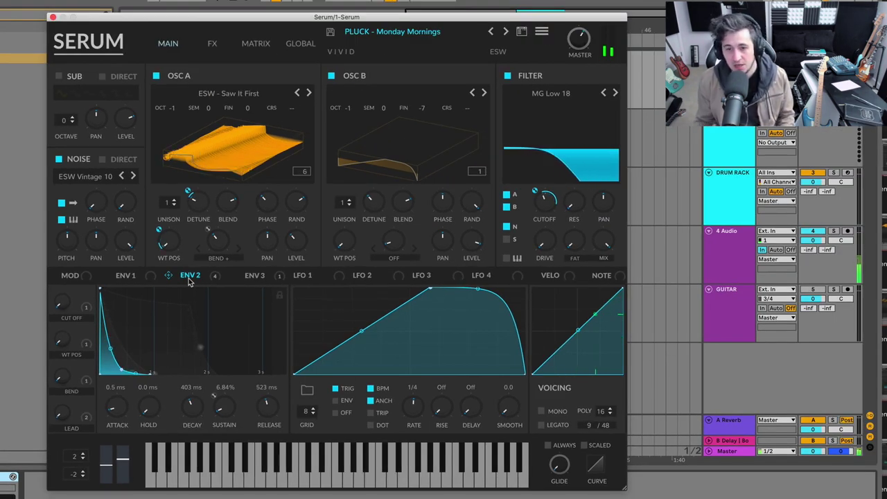
pyautogui.click(132, 277)
pyautogui.click(187, 276)
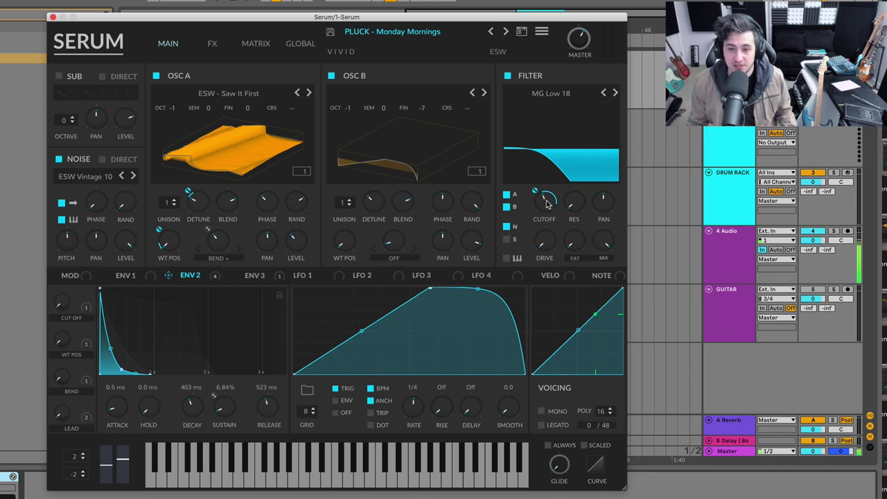
pyautogui.moveTo(546, 203)
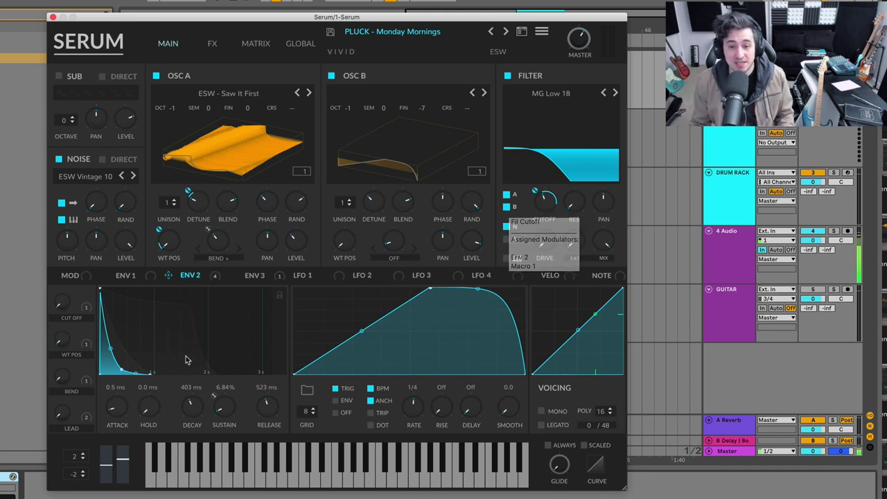
pyautogui.click(127, 276)
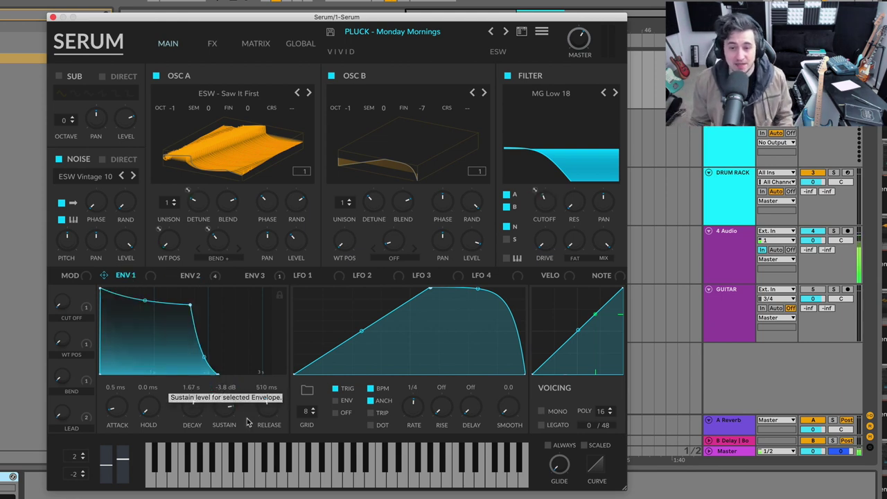
pyautogui.moveTo(229, 410); pyautogui.dragTo(226, 468)
pyautogui.moveTo(193, 416); pyautogui.dragTo(193, 420)
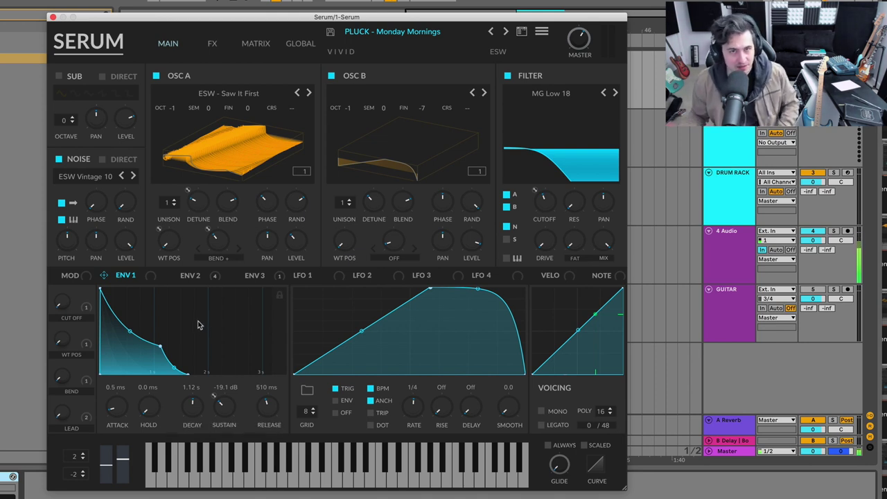
# Step: Lengthen ENV 2's decay and shorten its release to 340 ms
pyautogui.click(194, 278)
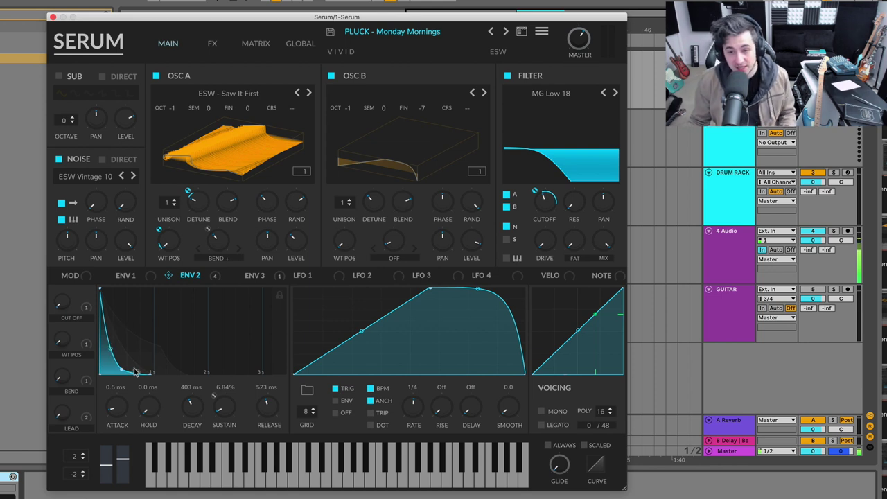
pyautogui.moveTo(193, 414); pyautogui.dragTo(192, 406)
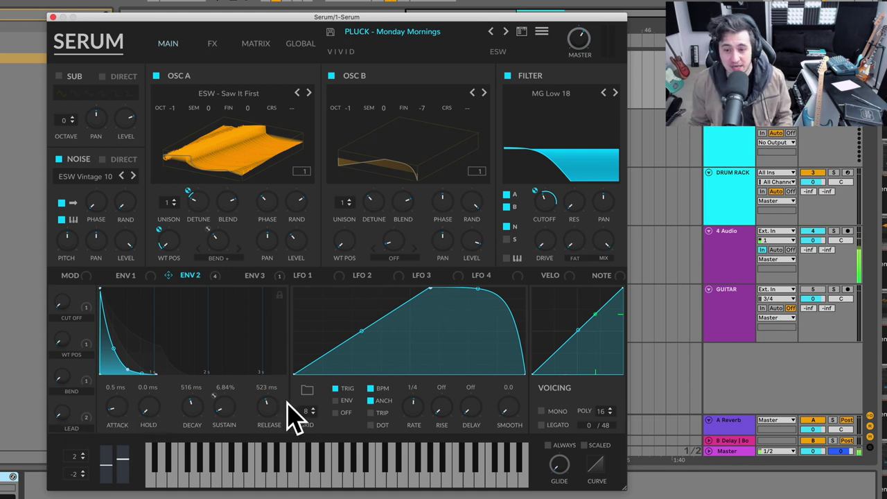
pyautogui.moveTo(272, 404); pyautogui.dragTo(266, 418)
pyautogui.moveTo(544, 204)
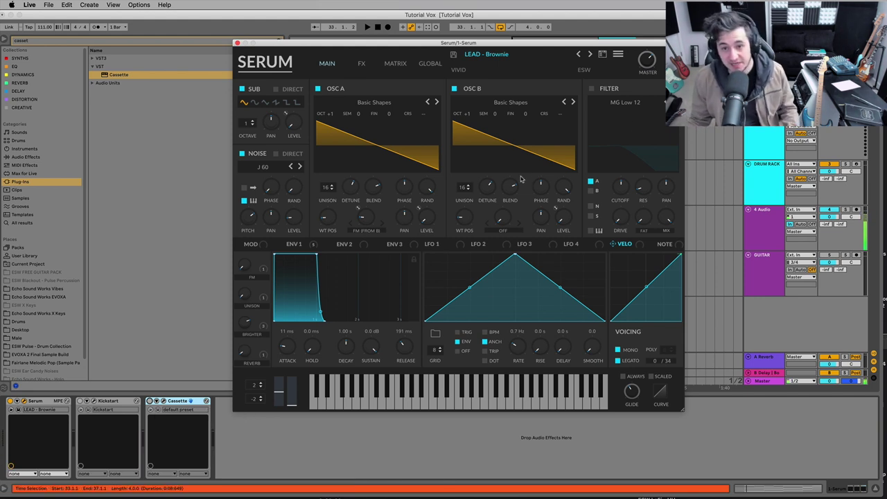
# Step: View the Brownie lead's ENV 1, then advance to the next lead preset, LEAD - Buzz Trumpet
pyautogui.click(299, 247)
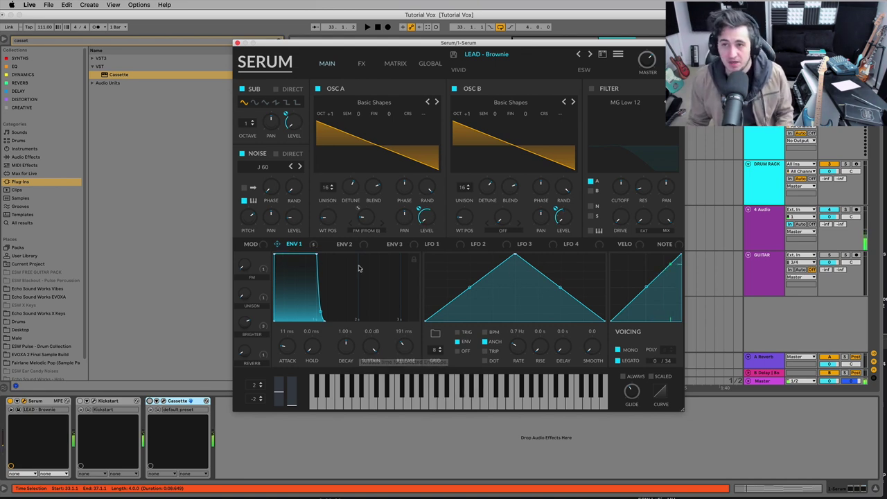
pyautogui.click(591, 54)
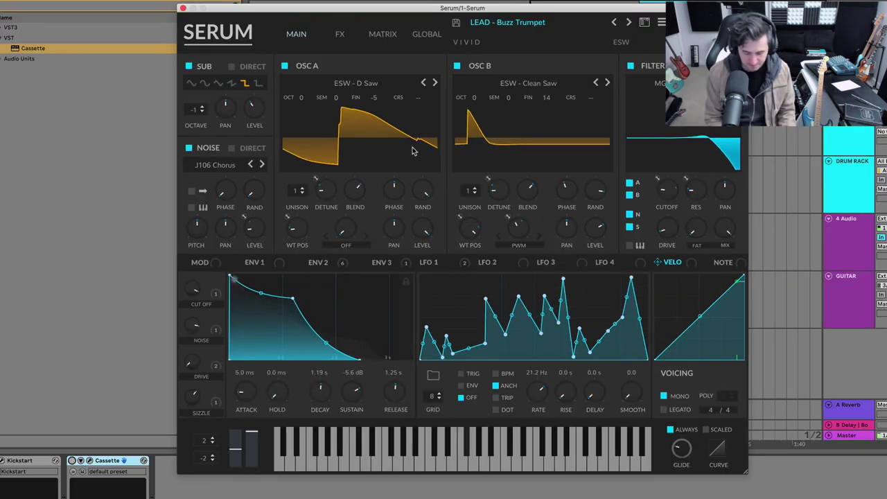
# Step: Flip between Buzz Trumpet, Casio Brass and neighbouring lead presets, settling on LEAD - Gak
pyautogui.click(590, 54)
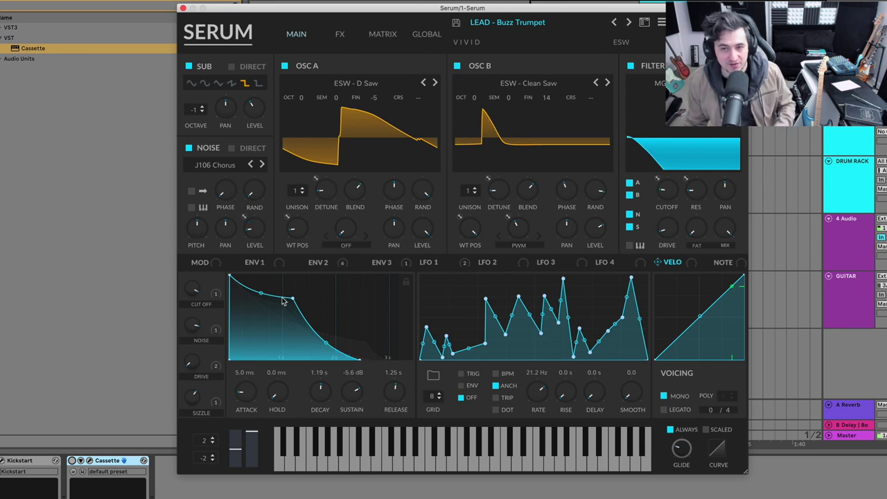
pyautogui.click(629, 24)
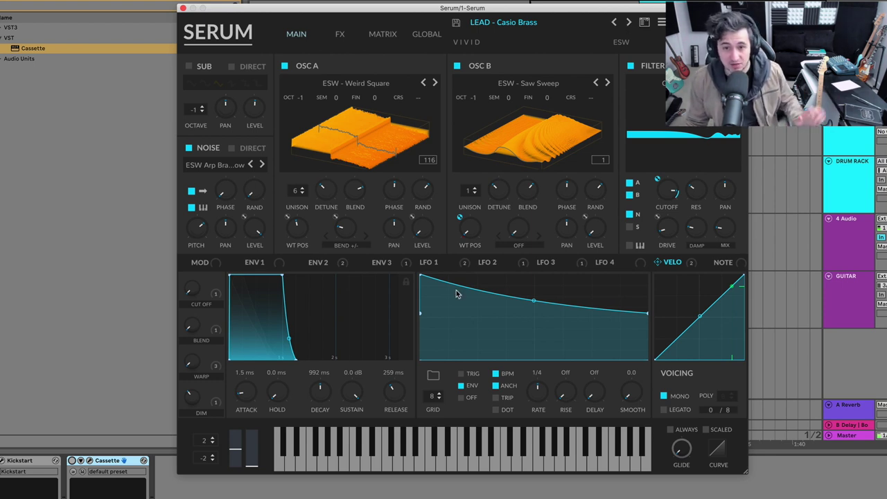
pyautogui.click(615, 24)
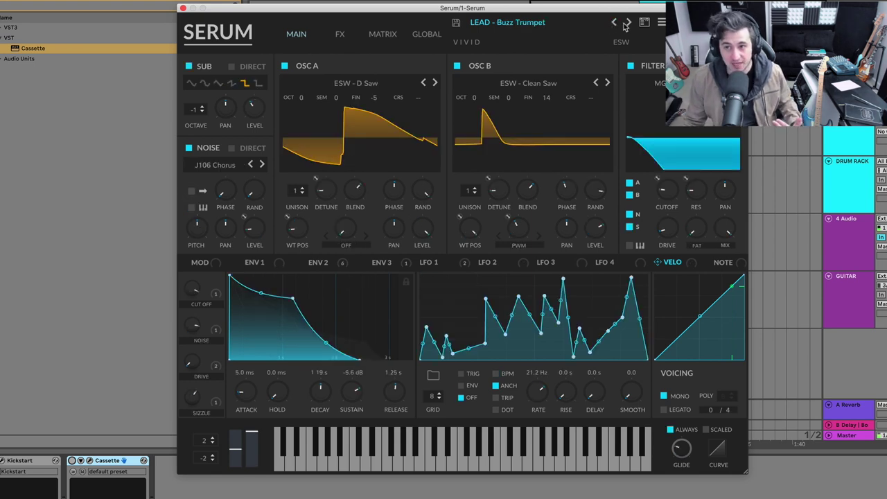
pyautogui.click(629, 23)
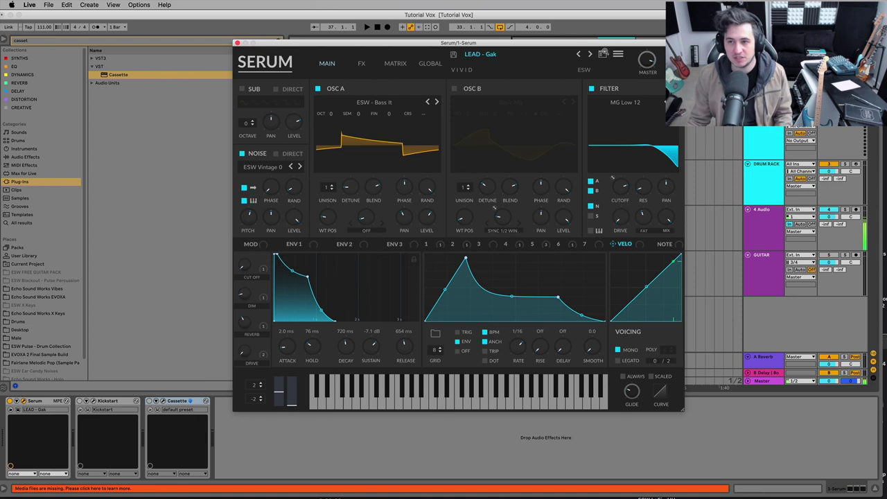
# Step: On LEAD - Elephantay, raise ENV 1 sustain to about -4 dB and back to -inf, then load PAD - Dirty Hums
pyautogui.click(579, 54)
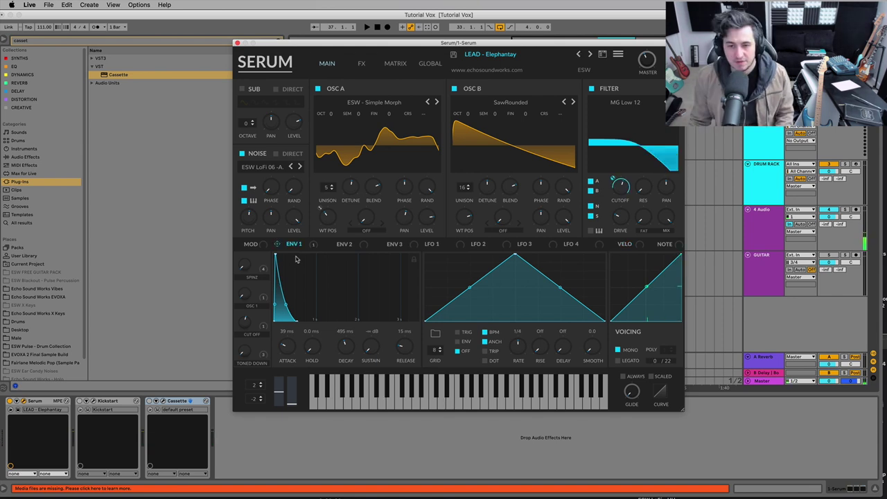
pyautogui.moveTo(298, 247)
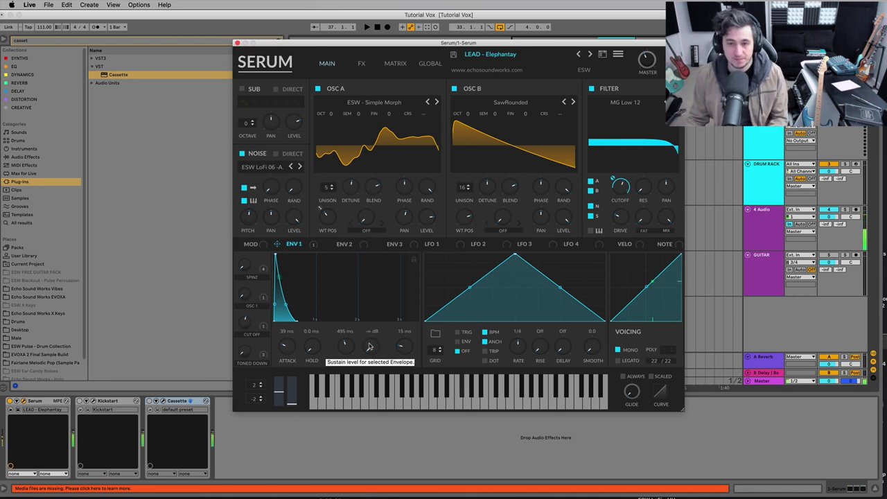
pyautogui.moveTo(367, 346); pyautogui.dragTo(373, 272)
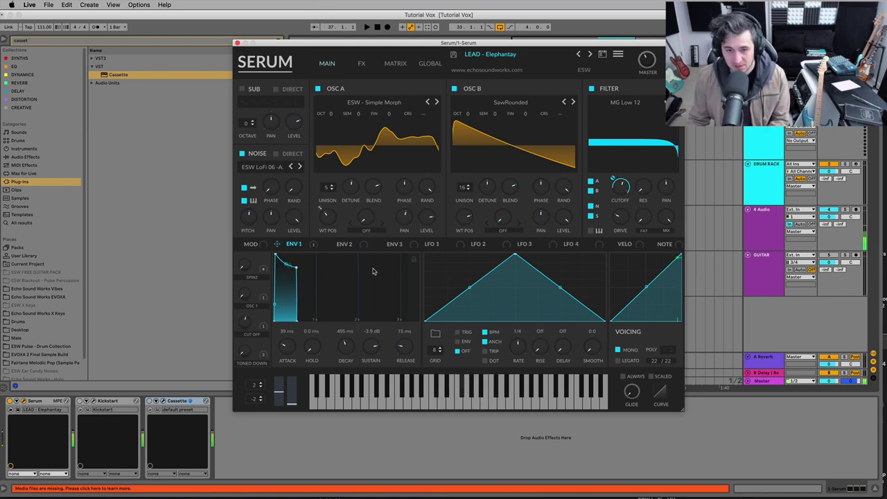
pyautogui.moveTo(373, 271); pyautogui.dragTo(363, 423)
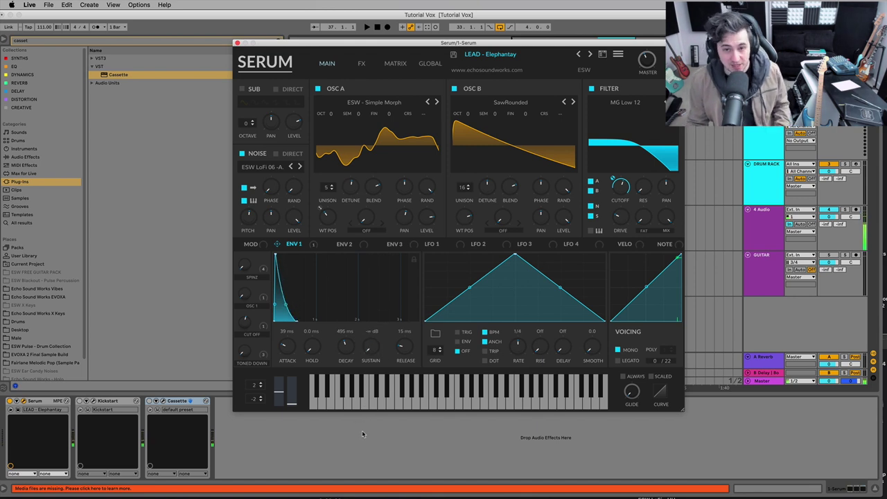
pyautogui.click(590, 53)
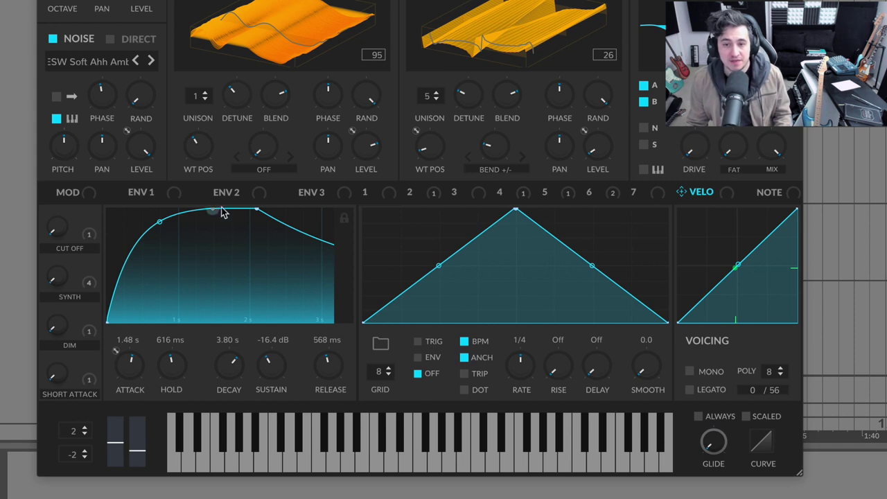
# Step: Give Env 3 a concave attack of roughly 981 ms and a sustain near 83%
pyautogui.click(294, 196)
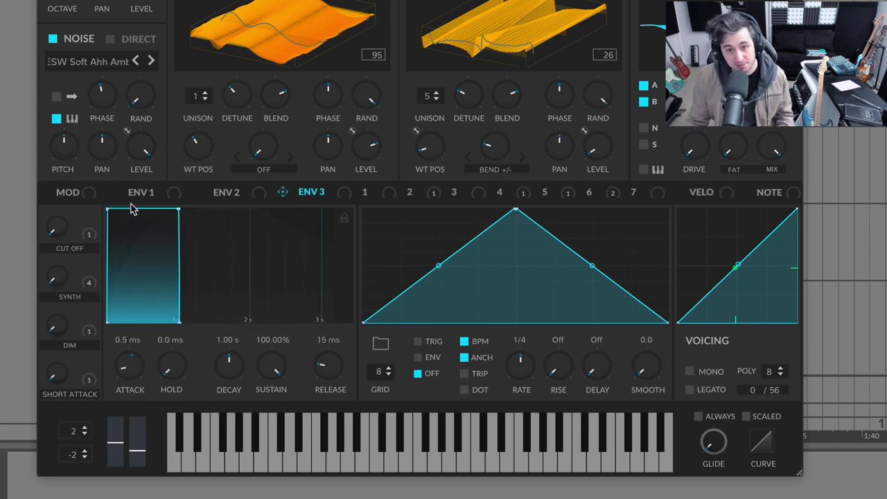
pyautogui.moveTo(111, 206); pyautogui.dragTo(212, 202)
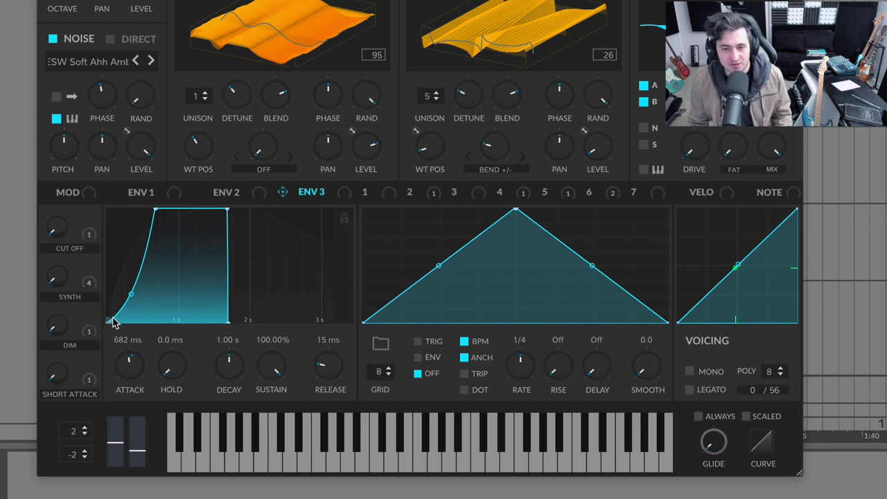
pyautogui.moveTo(137, 294); pyautogui.dragTo(149, 240)
pyautogui.moveTo(154, 209); pyautogui.dragTo(180, 209)
pyautogui.moveTo(141, 255); pyautogui.dragTo(141, 287)
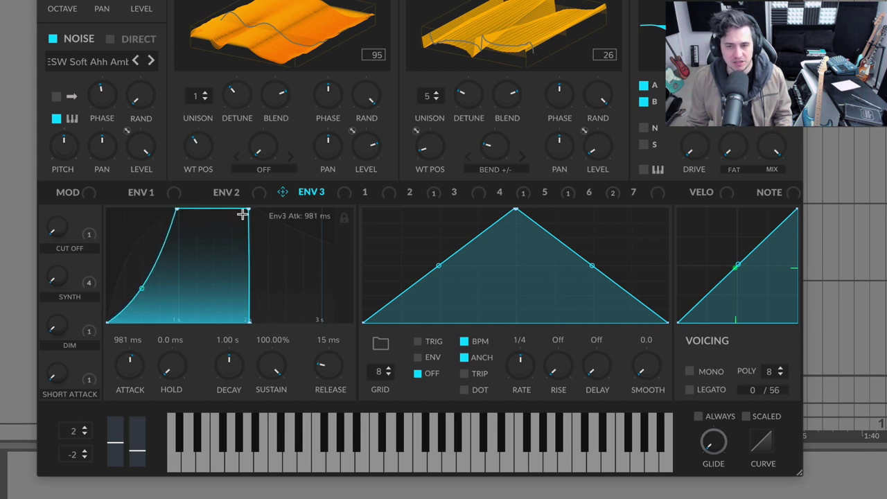
pyautogui.moveTo(248, 209); pyautogui.dragTo(228, 275)
pyautogui.moveTo(272, 361); pyautogui.dragTo(275, 298)
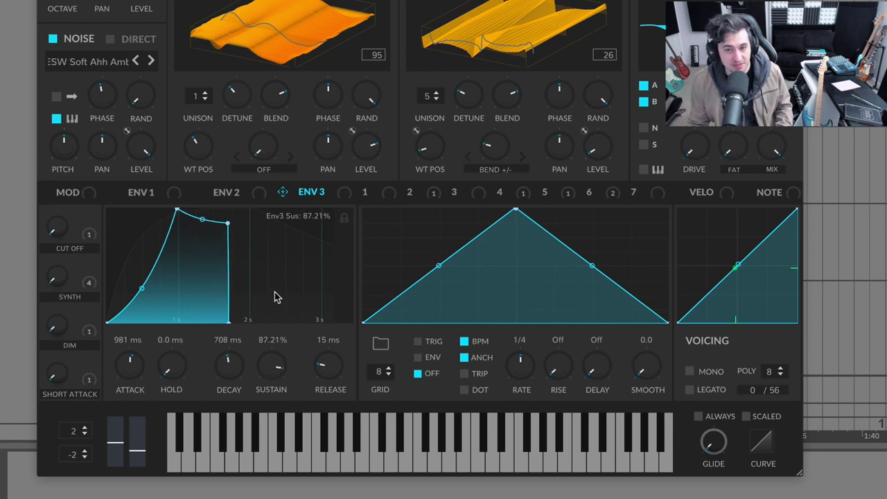
pyautogui.click(143, 192)
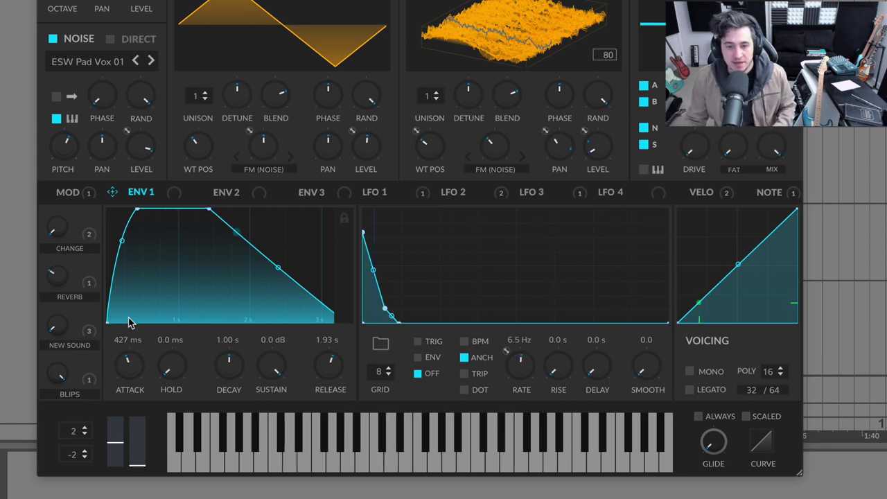
# Step: Set the pad's Env 1 attack to 0 ms and lengthen decay, dropping sustain to -24.2 dB
pyautogui.moveTo(136, 366); pyautogui.dragTo(137, 391)
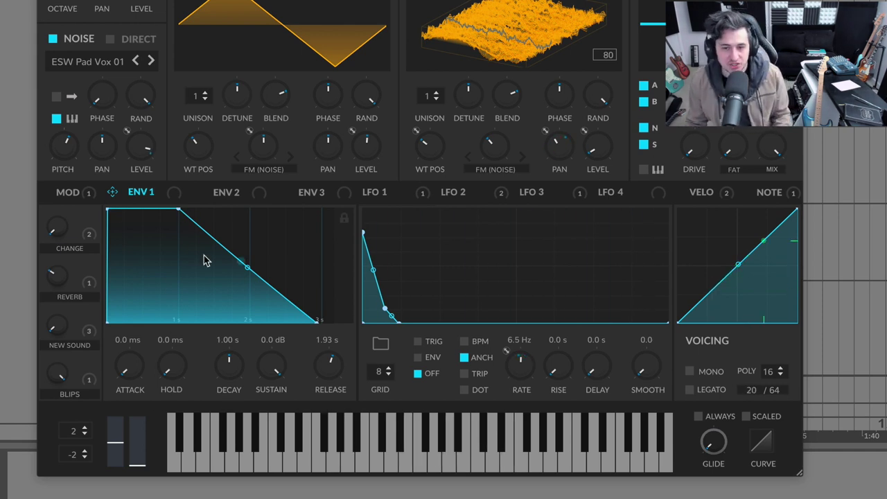
pyautogui.moveTo(178, 210); pyautogui.dragTo(191, 295)
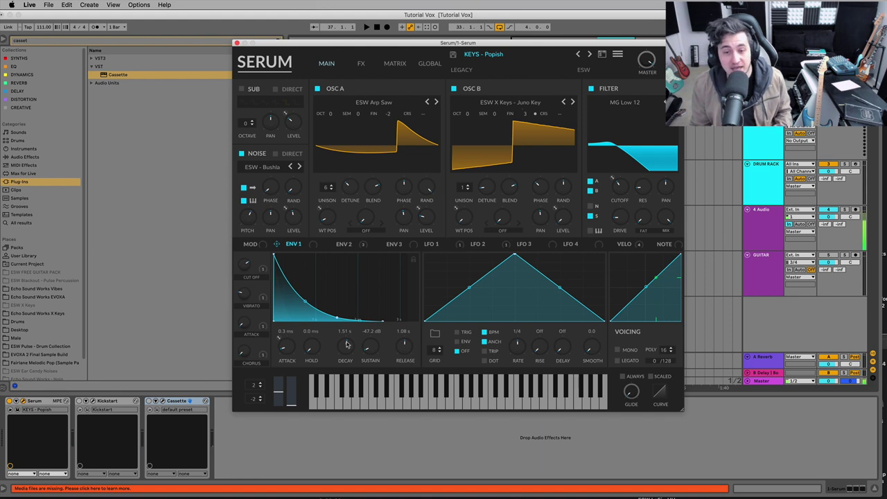
# Step: Shorten Popish's Env 1 decay below 1.36 s, then remove and re-assign Env 2 to the filter cutoff
pyautogui.moveTo(347, 345); pyautogui.dragTo(347, 281)
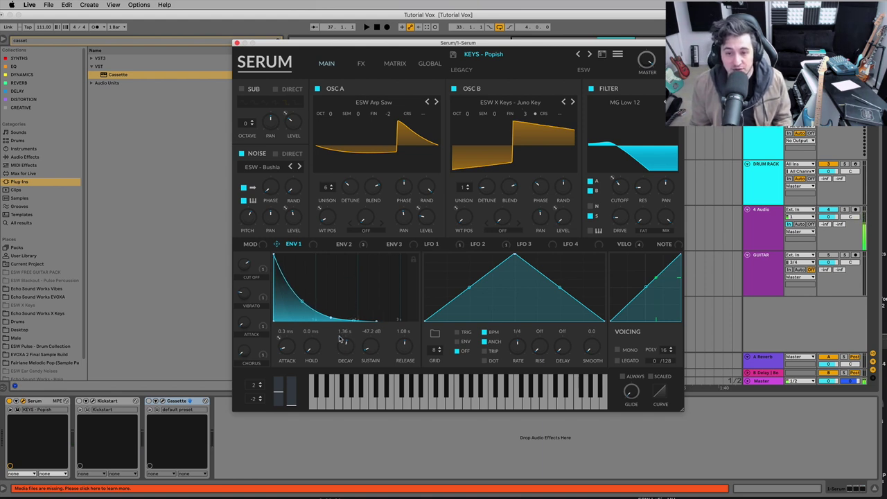
pyautogui.moveTo(349, 348); pyautogui.dragTo(349, 357)
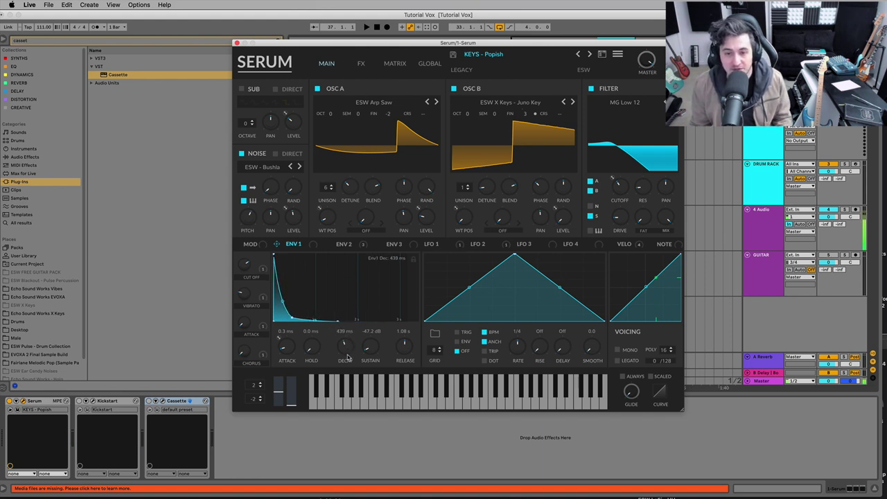
pyautogui.click(342, 246)
pyautogui.rightClick(618, 184)
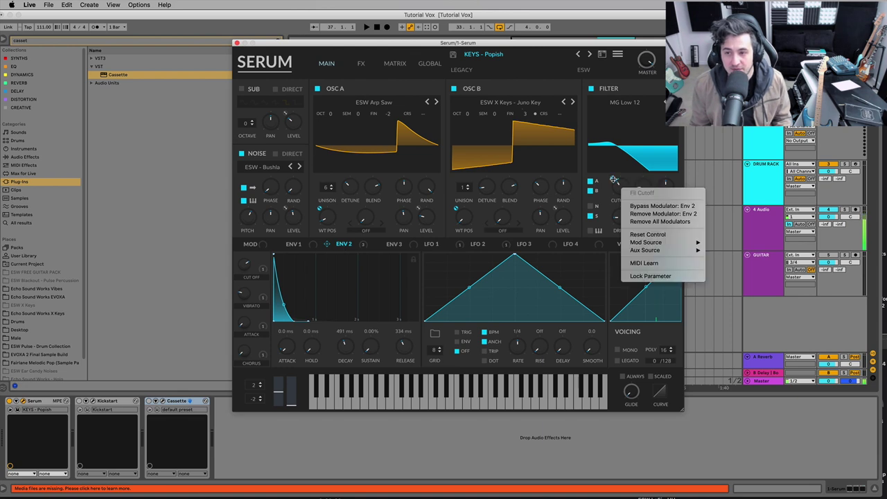
pyautogui.click(655, 213)
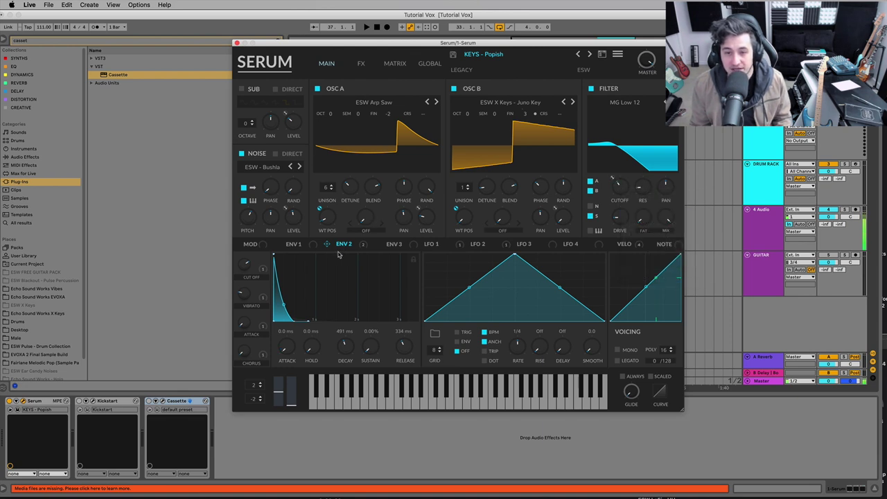
pyautogui.moveTo(337, 246); pyautogui.dragTo(621, 192)
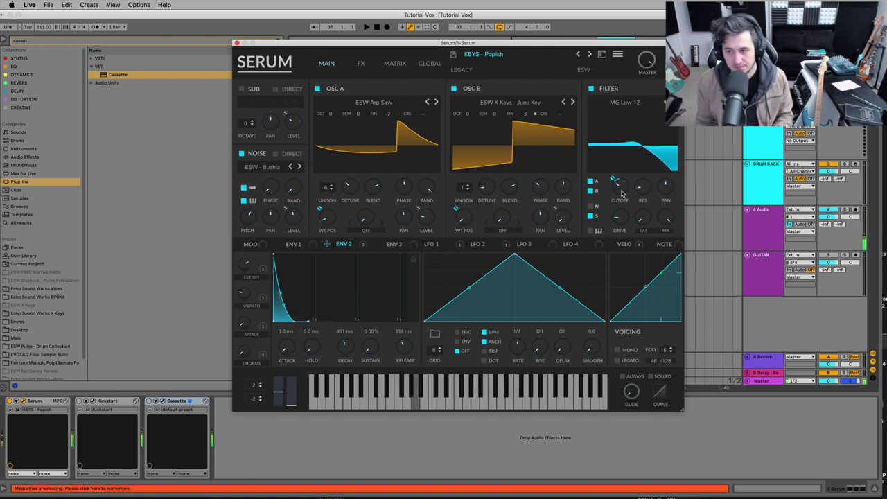
pyautogui.moveTo(622, 206)
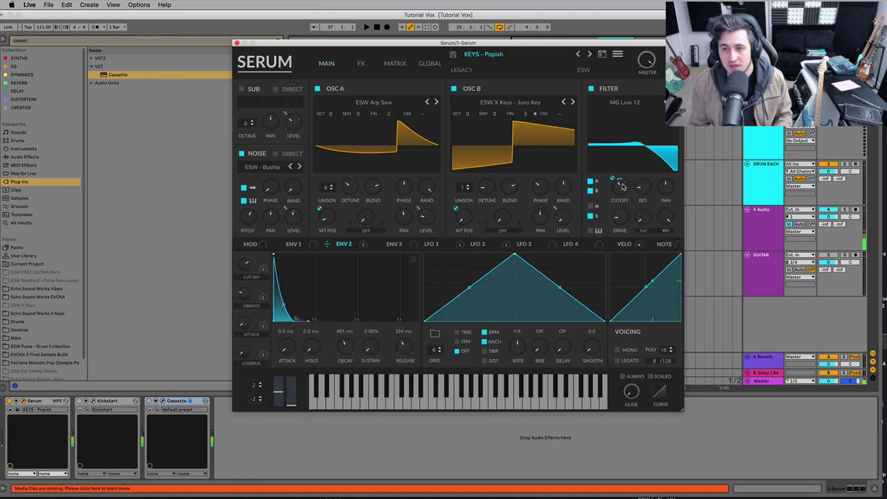
# Step: Reload KEYS - Popish and give Env 1 a 485 ms attack, -2.3 dB sustain, and slightly lower cutoff
pyautogui.click(589, 57)
pyautogui.click(578, 55)
pyautogui.click(294, 244)
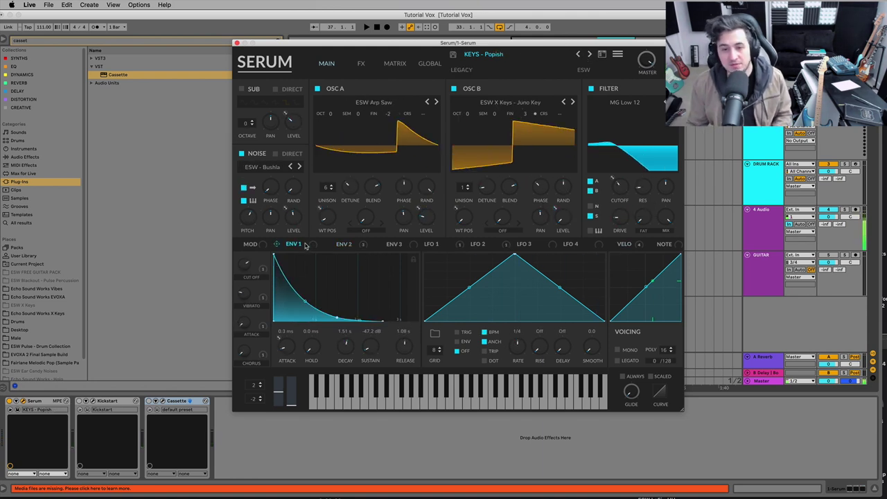
pyautogui.moveTo(287, 338); pyautogui.dragTo(294, 324)
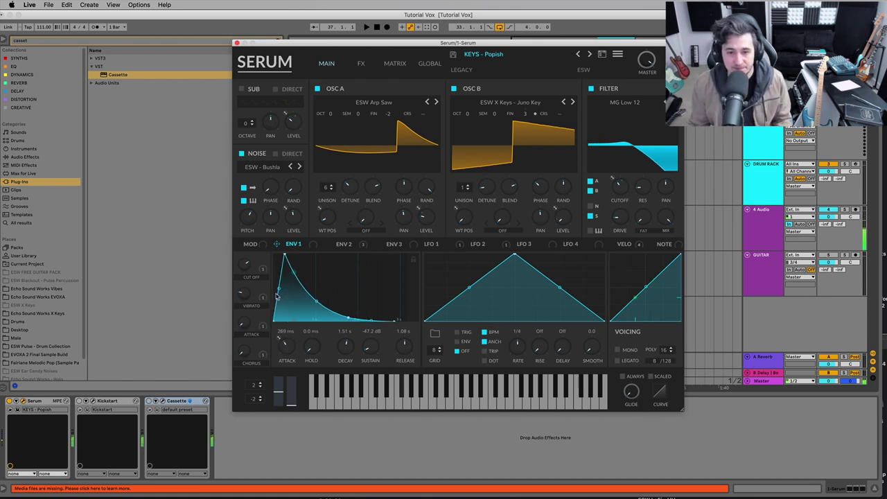
pyautogui.moveTo(349, 320); pyautogui.dragTo(369, 280)
pyautogui.moveTo(377, 338); pyautogui.dragTo(375, 316)
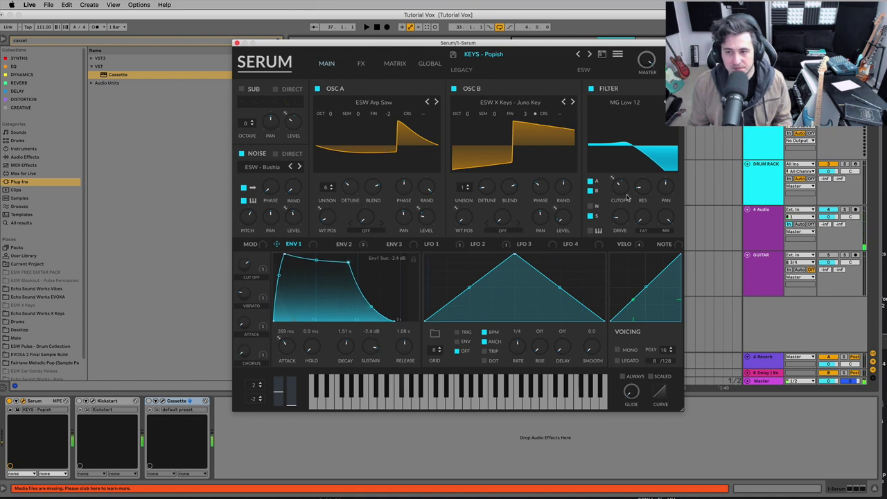
pyautogui.moveTo(629, 196); pyautogui.dragTo(628, 191)
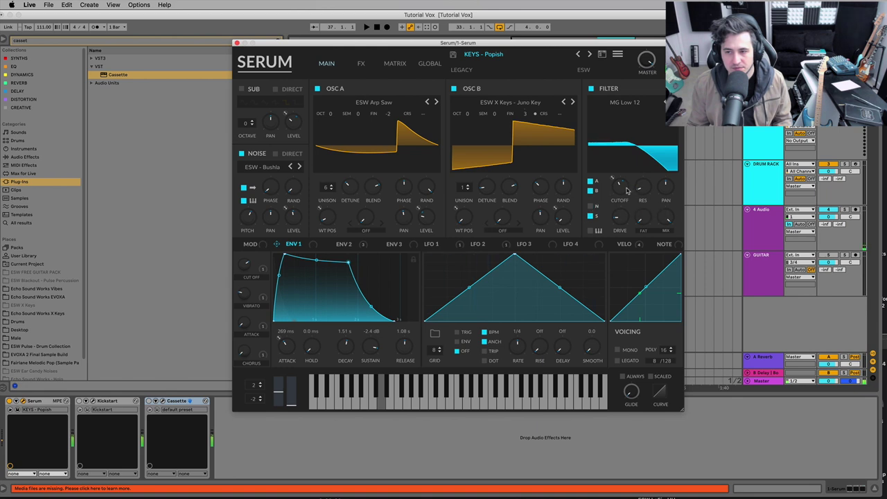
pyautogui.moveTo(284, 255); pyautogui.dragTo(283, 282)
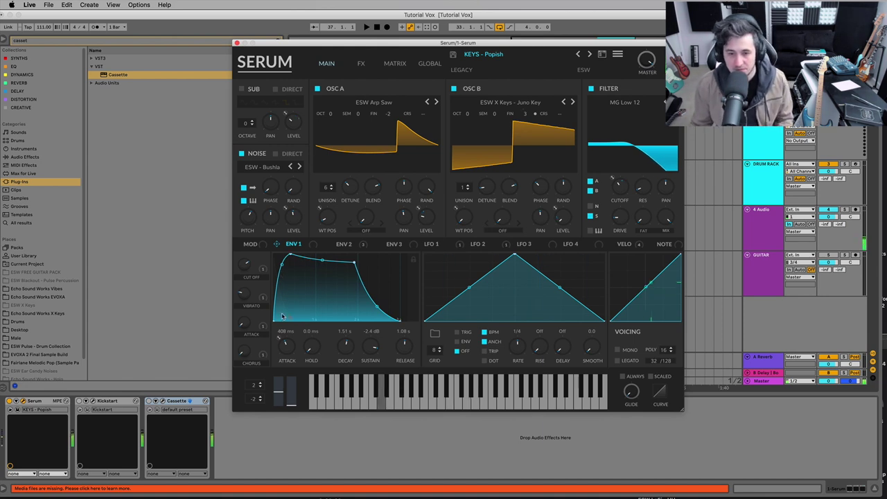
pyautogui.moveTo(286, 346); pyautogui.dragTo(285, 355)
# Step: Give Env 2 a roughly 314 ms attack and route it back to the filter cutoff
pyautogui.click(338, 244)
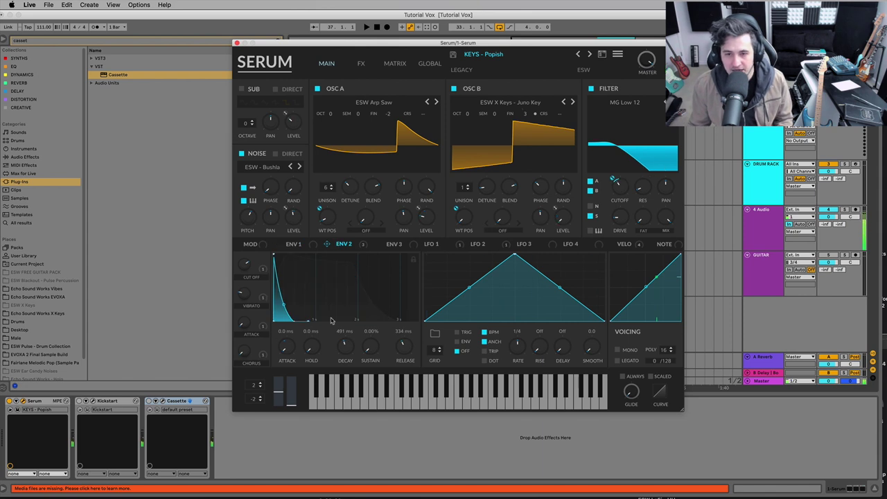
pyautogui.rightClick(615, 181)
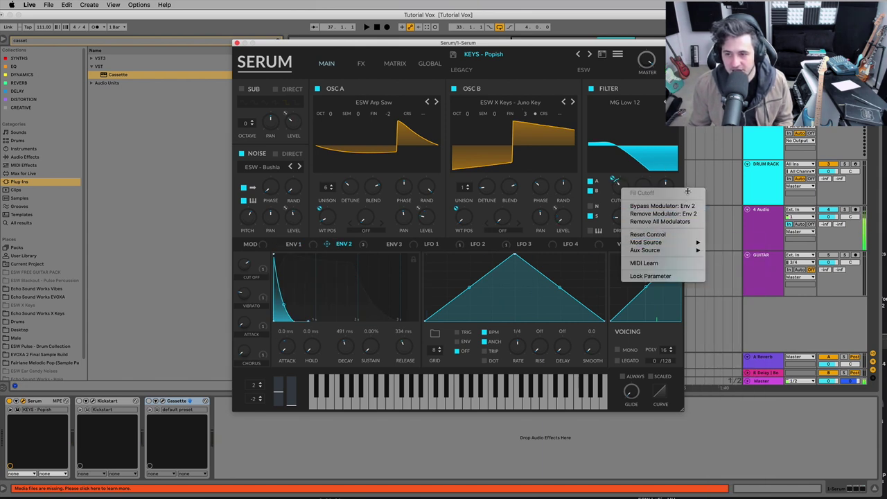
pyautogui.click(689, 213)
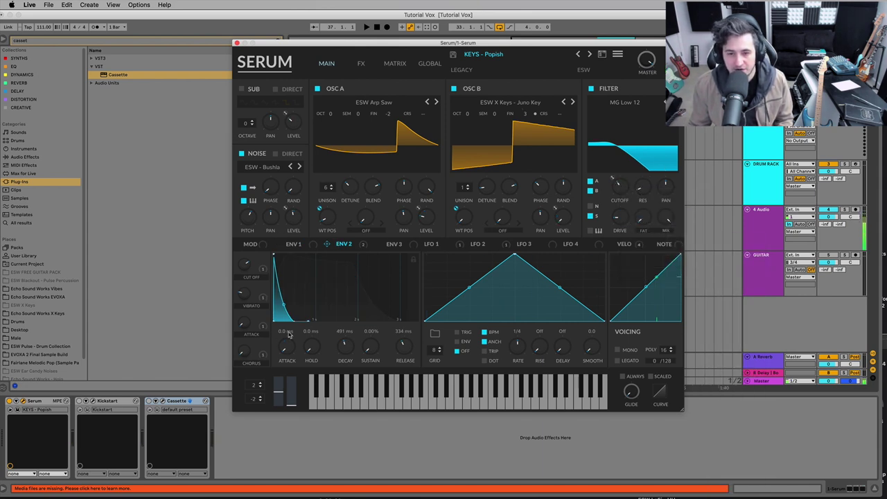
pyautogui.moveTo(290, 339); pyautogui.dragTo(277, 276)
pyautogui.moveTo(325, 245); pyautogui.dragTo(619, 186)
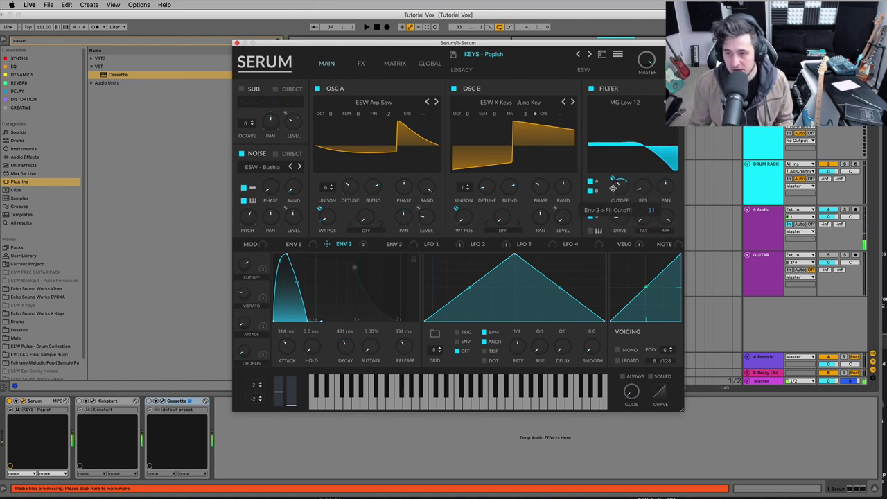
pyautogui.moveTo(623, 203)
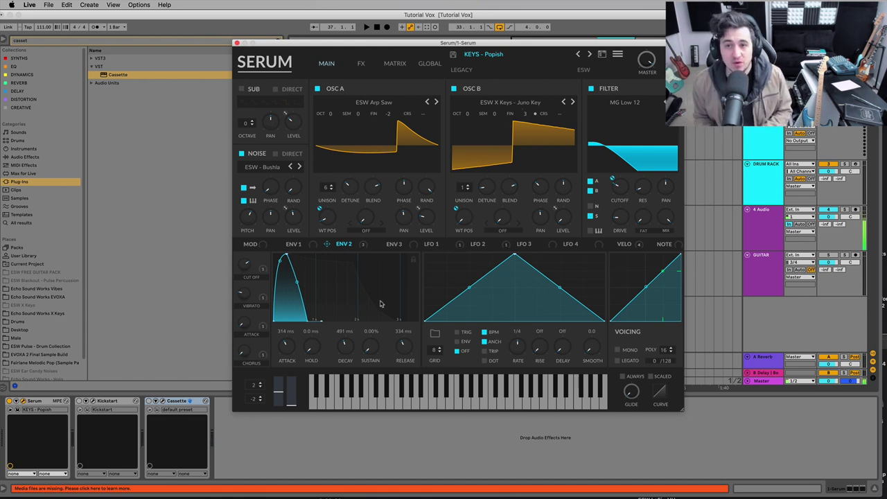
# Step: Reset Serum to the init preset, stack 11 unison voices on oscillator A, and enable the filter
pyautogui.click(618, 54)
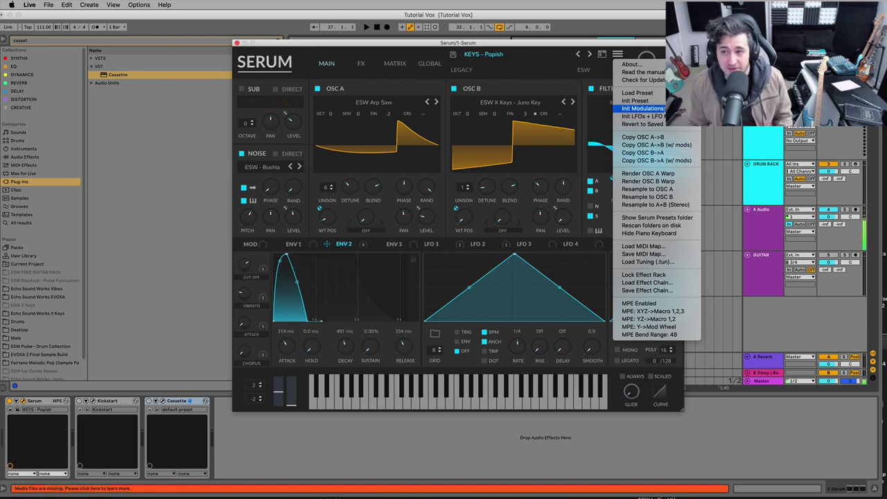
pyautogui.click(635, 100)
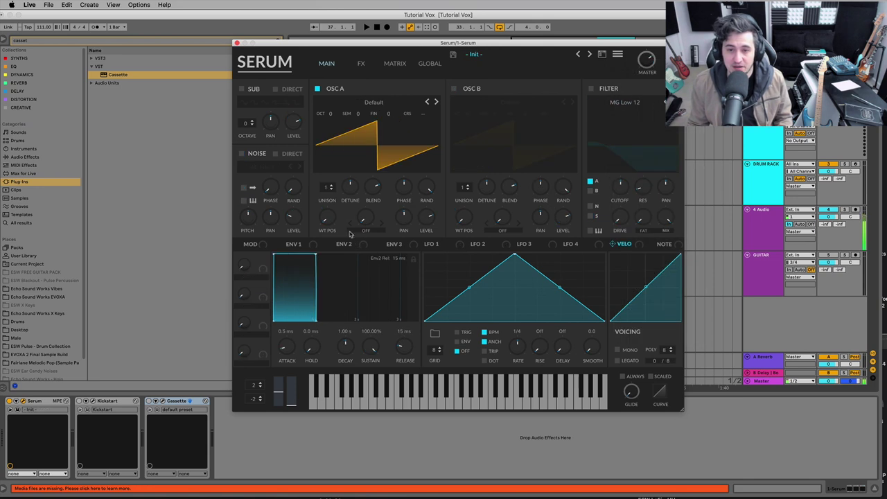
pyautogui.moveTo(329, 185); pyautogui.dragTo(332, 159)
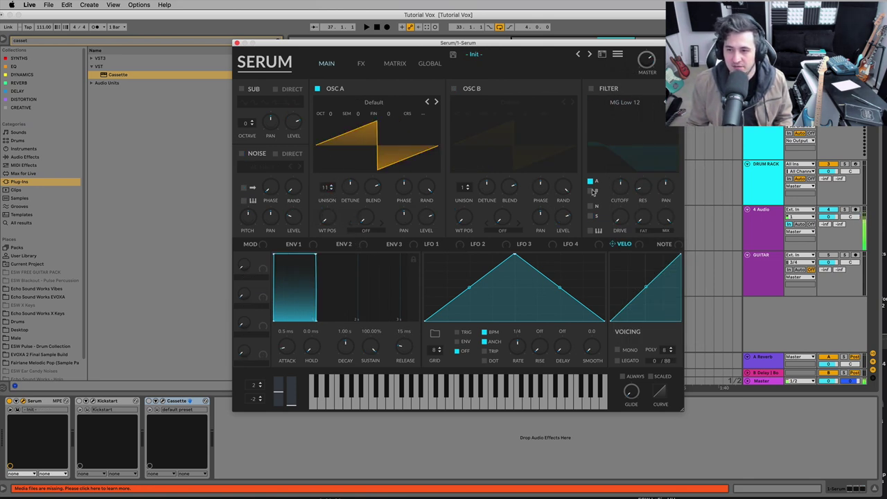
pyautogui.click(591, 88)
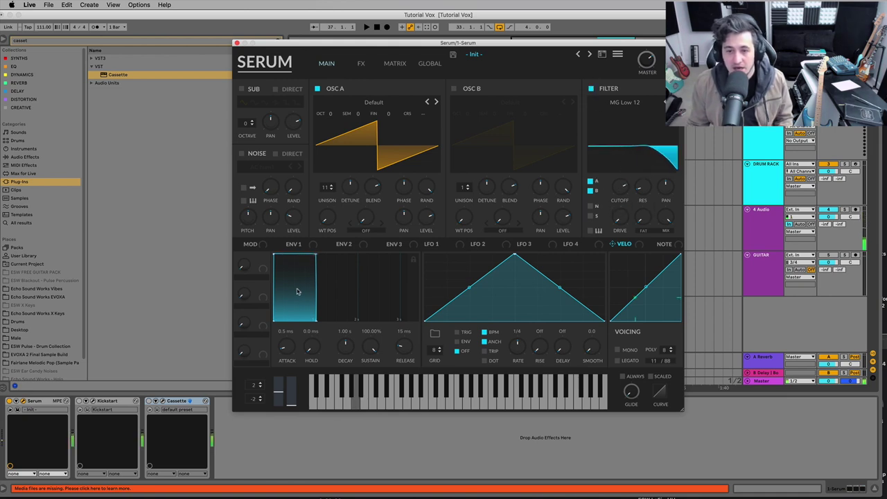
# Step: Try longer Env 1 release times, then leave the release at a short 1.2 ms
pyautogui.moveTo(406, 344); pyautogui.dragTo(406, 309)
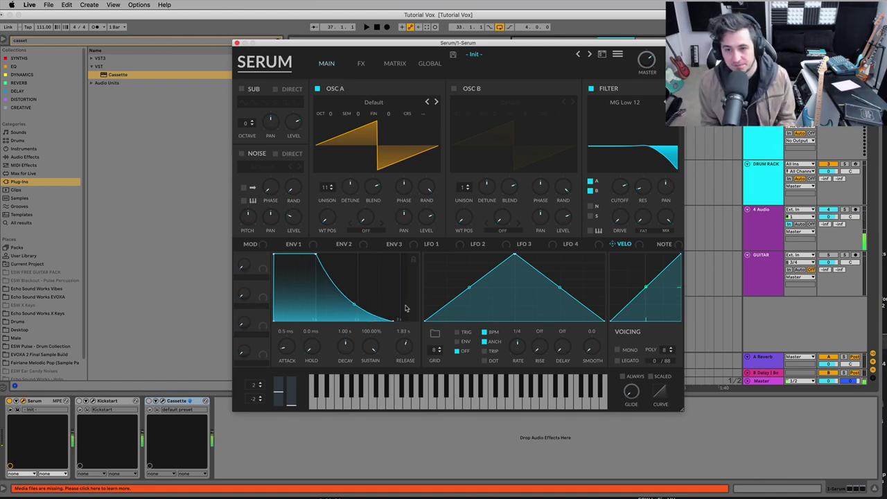
pyautogui.doubleClick(406, 344)
pyautogui.moveTo(406, 344); pyautogui.dragTo(404, 312)
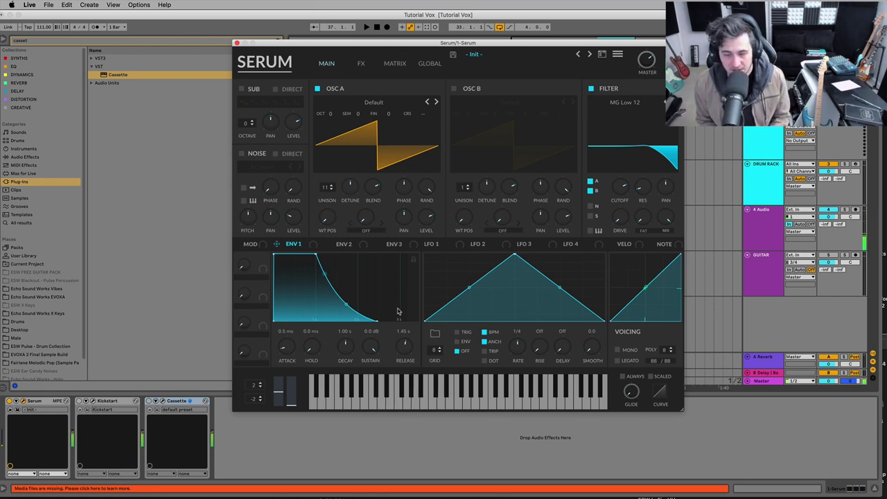
pyautogui.moveTo(405, 345); pyautogui.dragTo(405, 323)
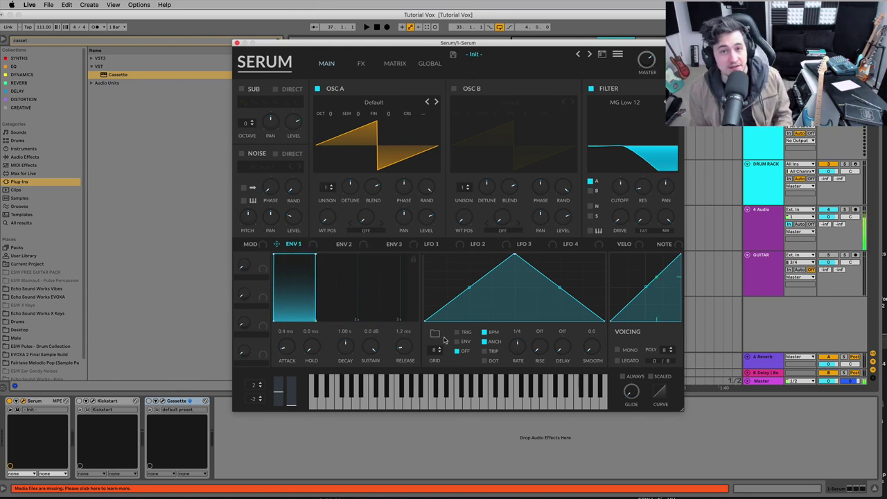
# Step: Set the Env 1 release to about 4.8 ms and bring the attack down to 0.0 ms
pyautogui.moveTo(409, 346)
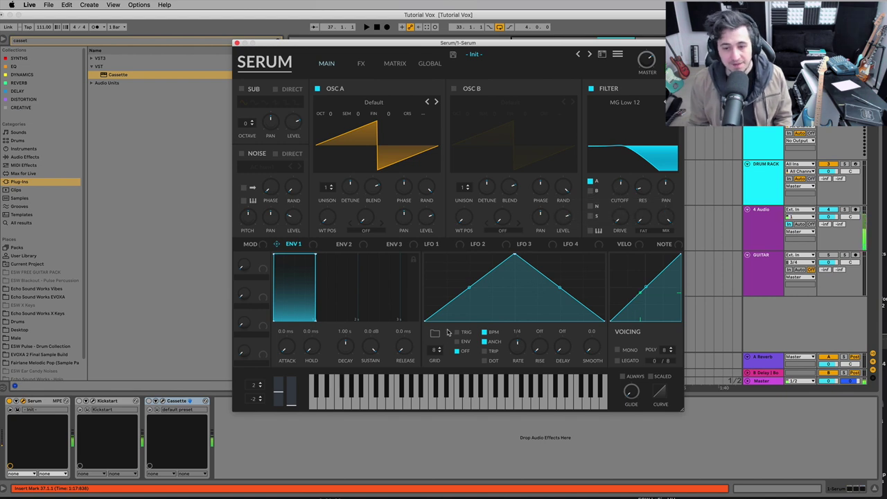
pyautogui.moveTo(406, 347)
pyautogui.mouseDown()
pyautogui.moveTo(409, 323)
pyautogui.moveTo(407, 352)
pyautogui.mouseUp()
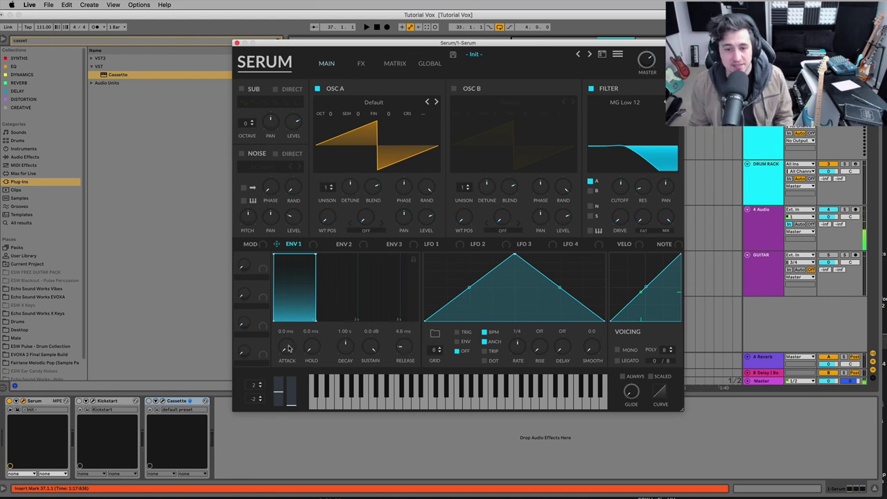
pyautogui.moveTo(290, 347)
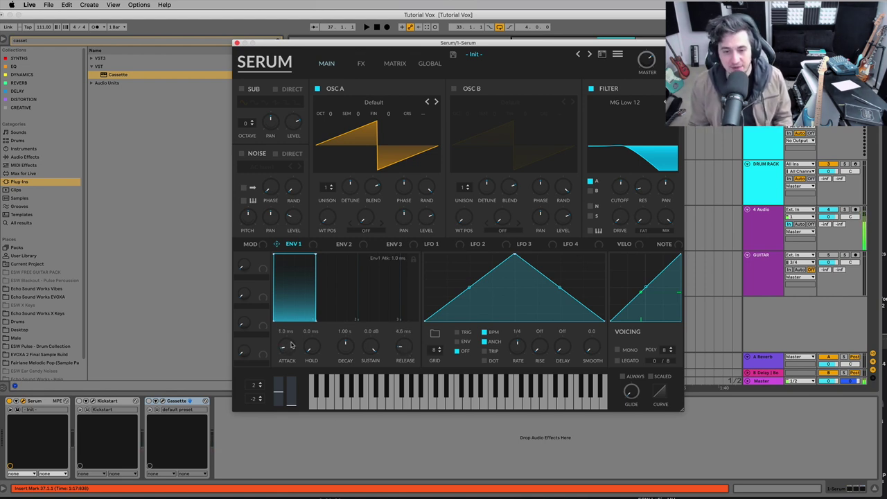
pyautogui.moveTo(292, 345); pyautogui.dragTo(284, 352)
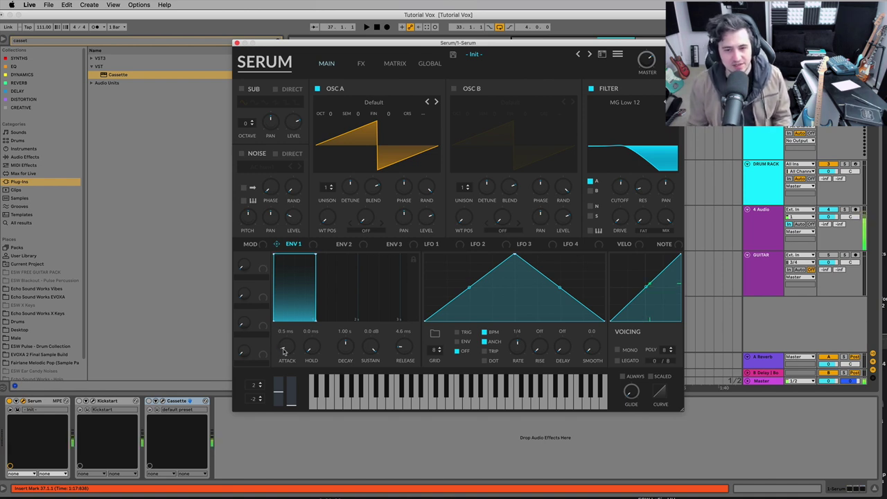
pyautogui.scroll(-1, 283, 352)
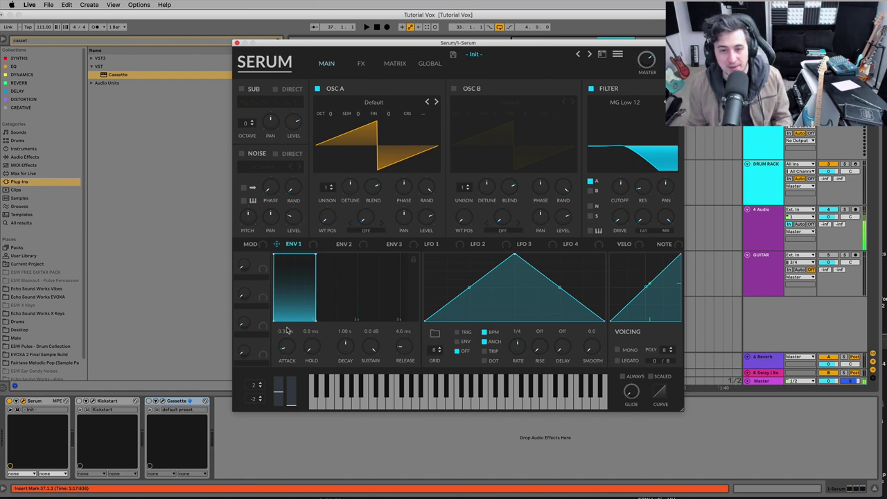
pyautogui.scroll(1, 286, 346)
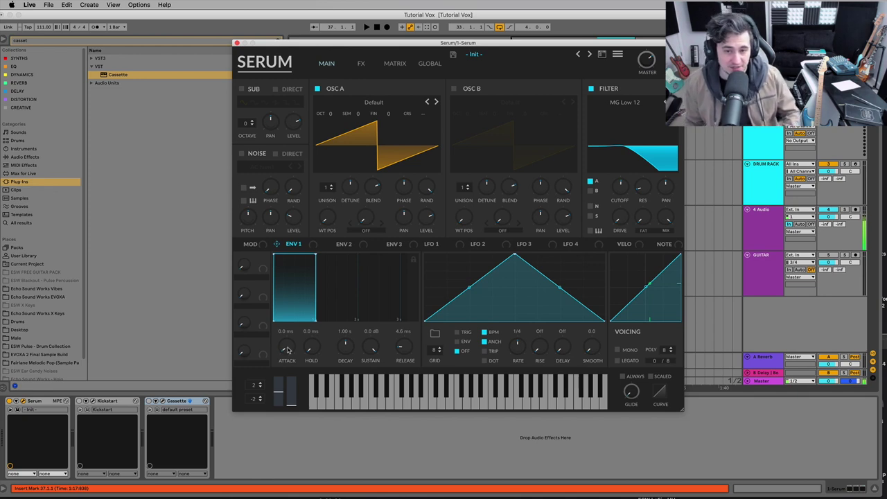
# Step: Try several Env 1 attack times, settling near 22 ms, and pull sustain below 0 dB
pyautogui.moveTo(286, 358)
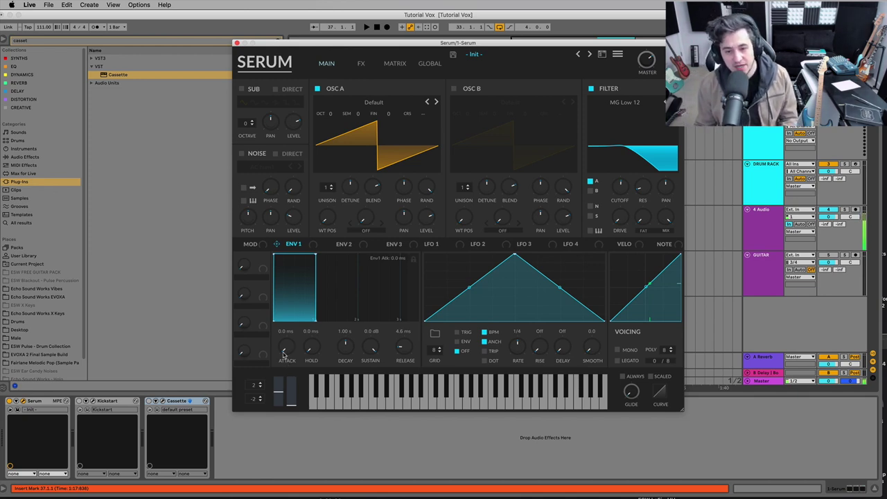
pyautogui.moveTo(288, 345); pyautogui.dragTo(295, 324)
pyautogui.moveTo(368, 346); pyautogui.dragTo(365, 364)
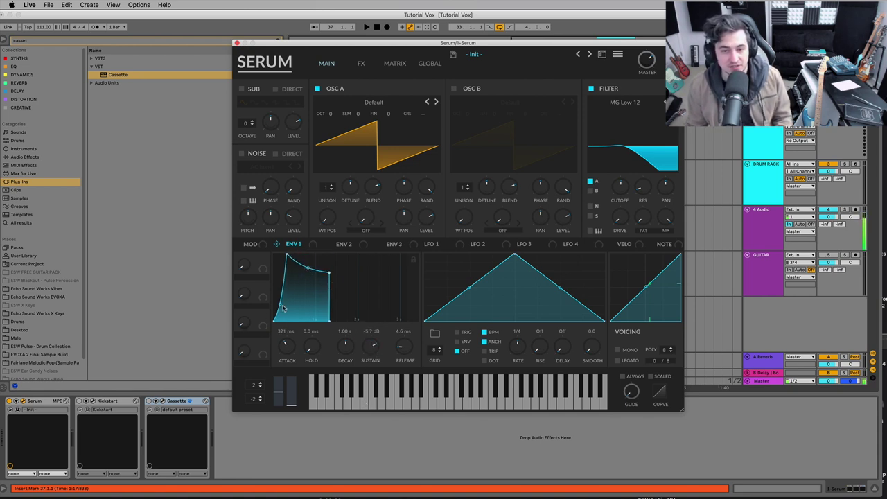
pyautogui.moveTo(289, 344)
pyautogui.mouseDown()
pyautogui.moveTo(282, 368)
pyautogui.moveTo(287, 340)
pyautogui.moveTo(289, 350)
pyautogui.mouseUp()
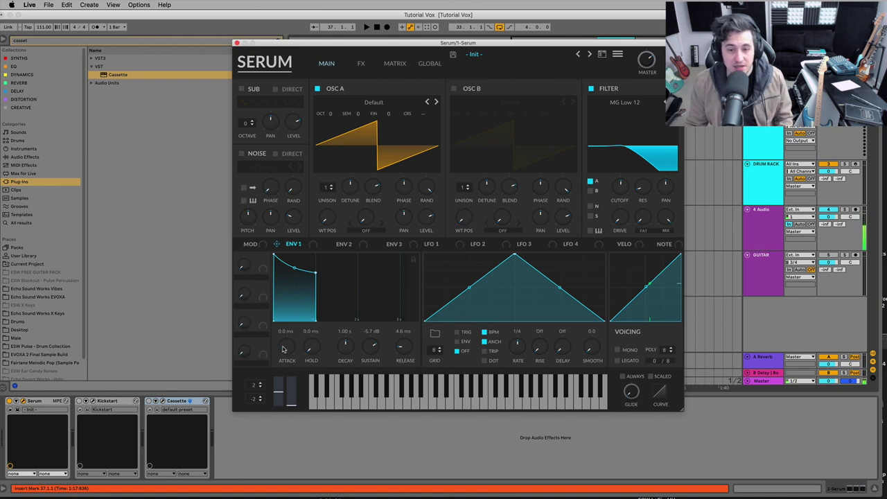
pyautogui.moveTo(283, 349); pyautogui.dragTo(284, 309)
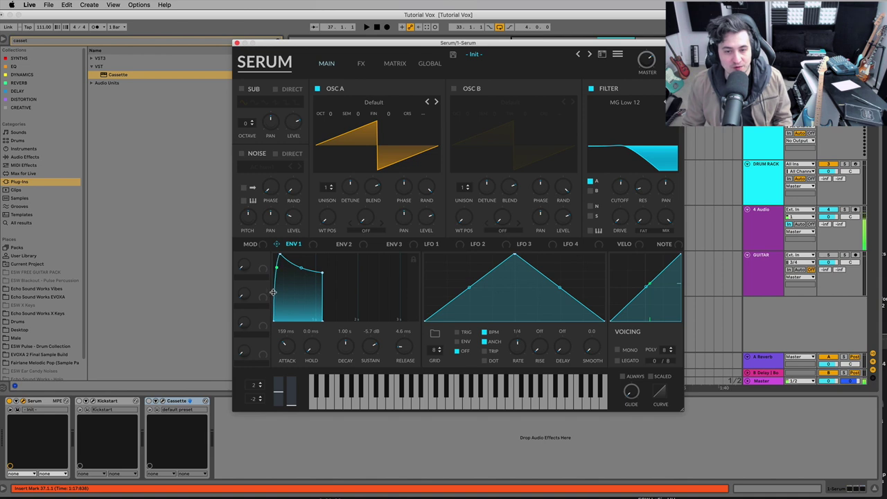
pyautogui.moveTo(288, 349); pyautogui.dragTo(284, 367)
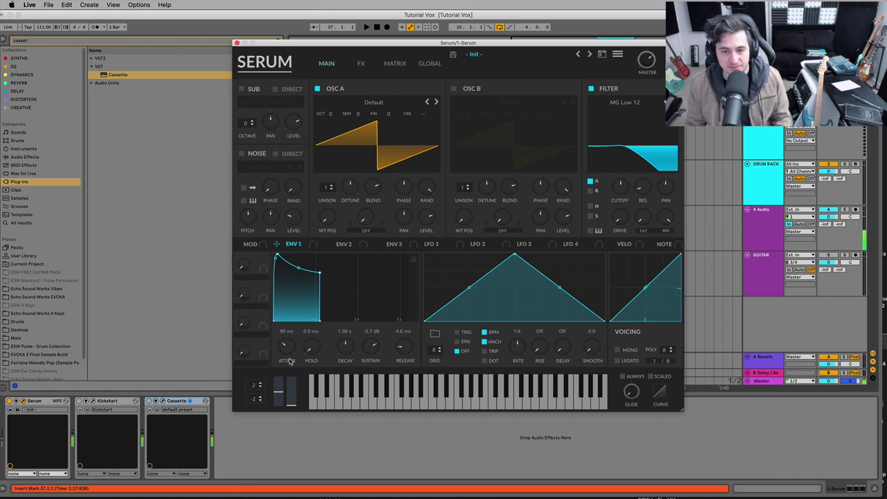
pyautogui.moveTo(290, 351); pyautogui.dragTo(285, 359)
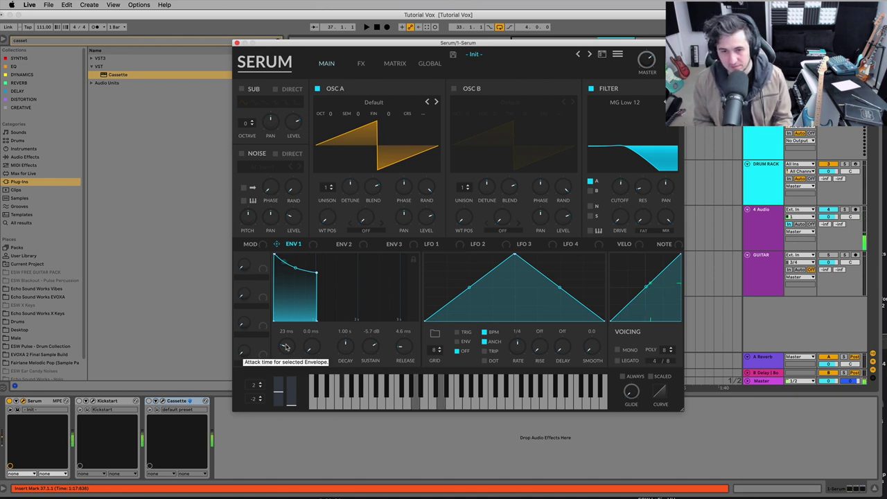
pyautogui.moveTo(286, 347)
pyautogui.mouseDown()
pyautogui.moveTo(288, 338)
pyautogui.moveTo(283, 355)
pyautogui.mouseUp()
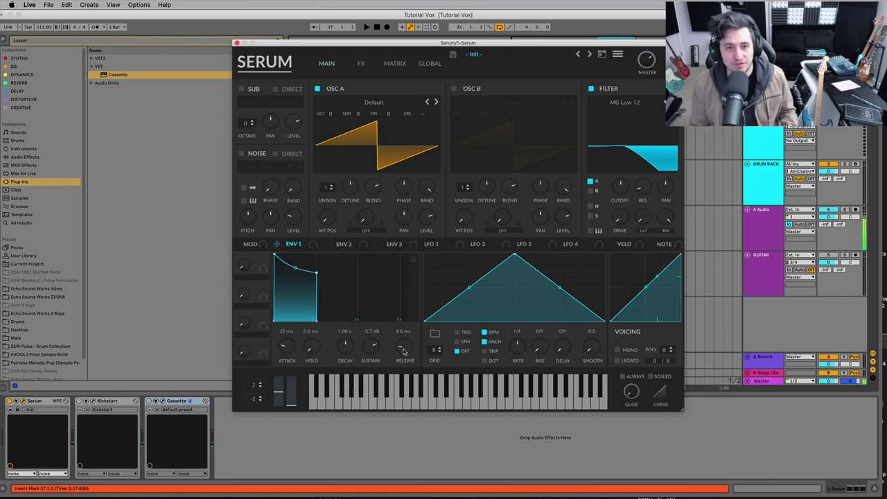
# Step: Set the Env 1 release to 12 ms and decay to 1.47 s with a straighter curve
pyautogui.moveTo(407, 349); pyautogui.dragTo(408, 345)
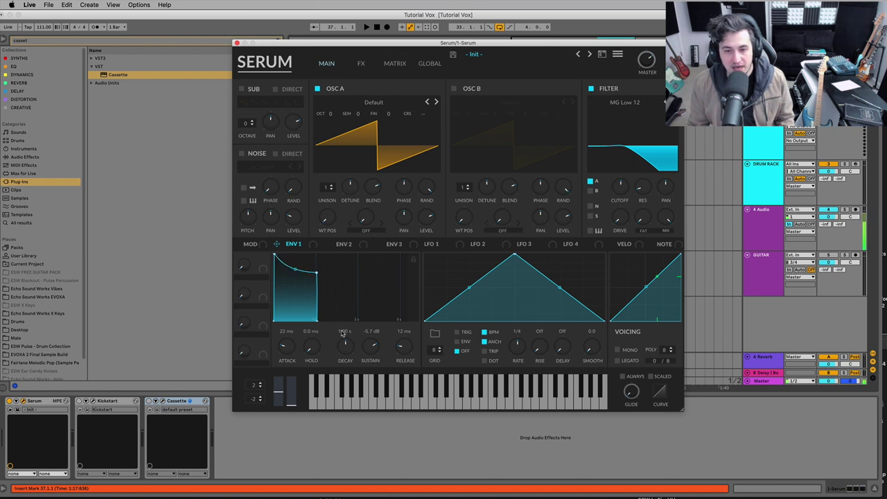
pyautogui.moveTo(344, 338); pyautogui.dragTo(345, 339)
pyautogui.moveTo(309, 272); pyautogui.dragTo(307, 264)
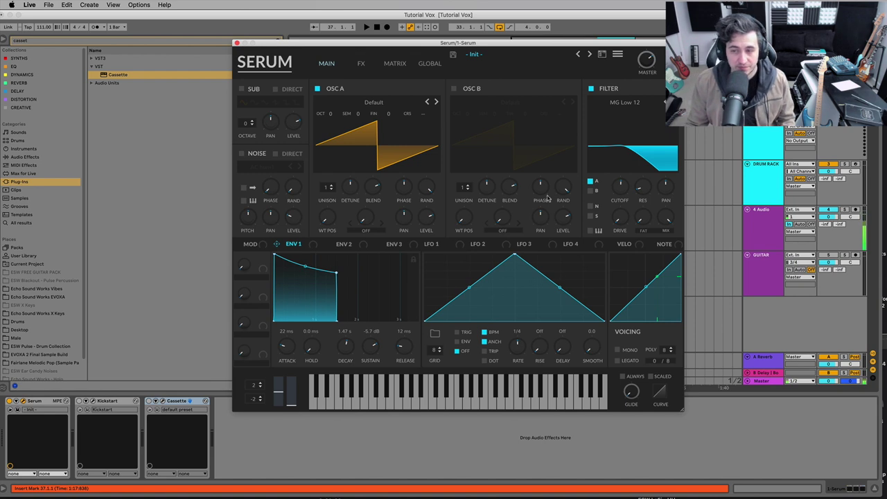